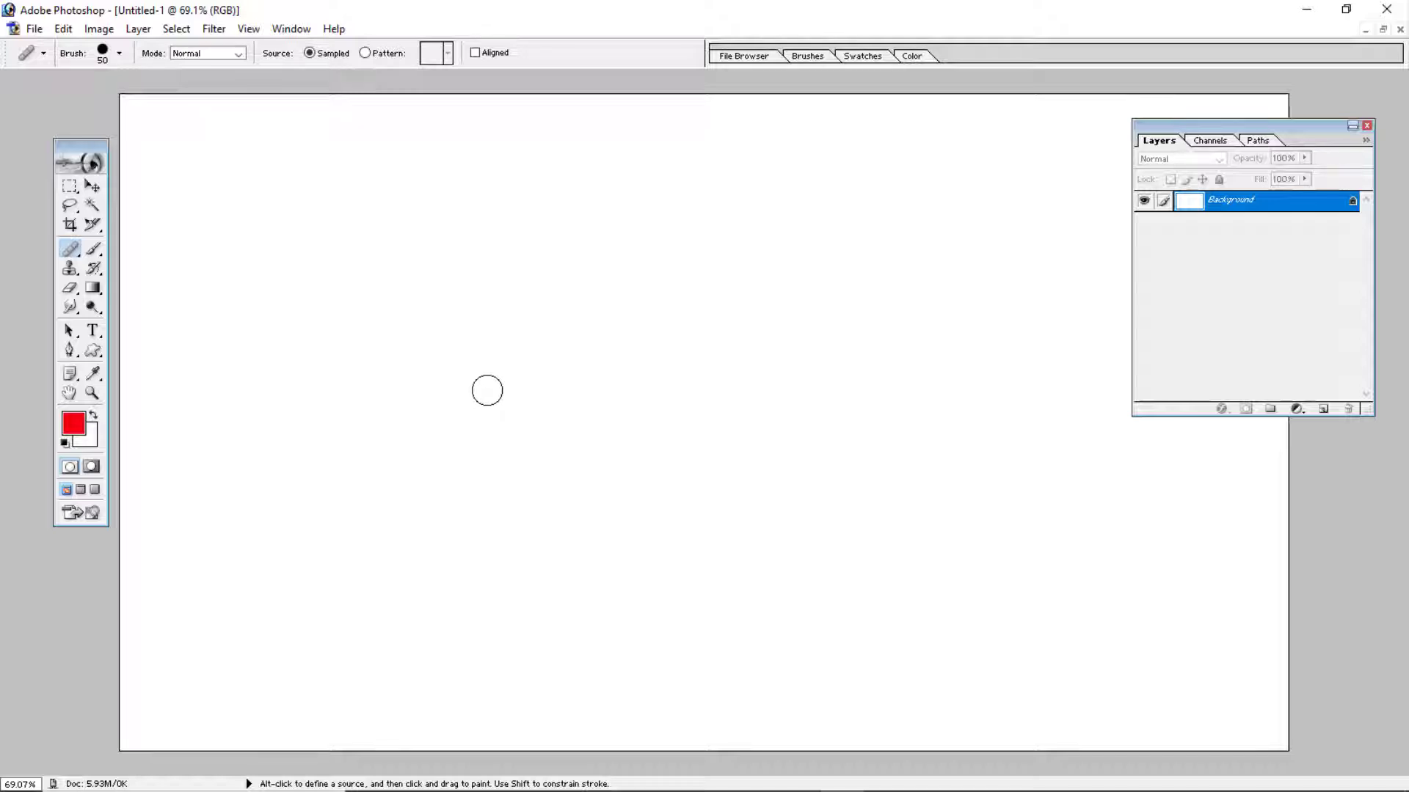
- Switch to the desktop and open New folder to find the pim 01 and pim 02 images
{"action": "left_click", "coordinate": [1305, 9]}
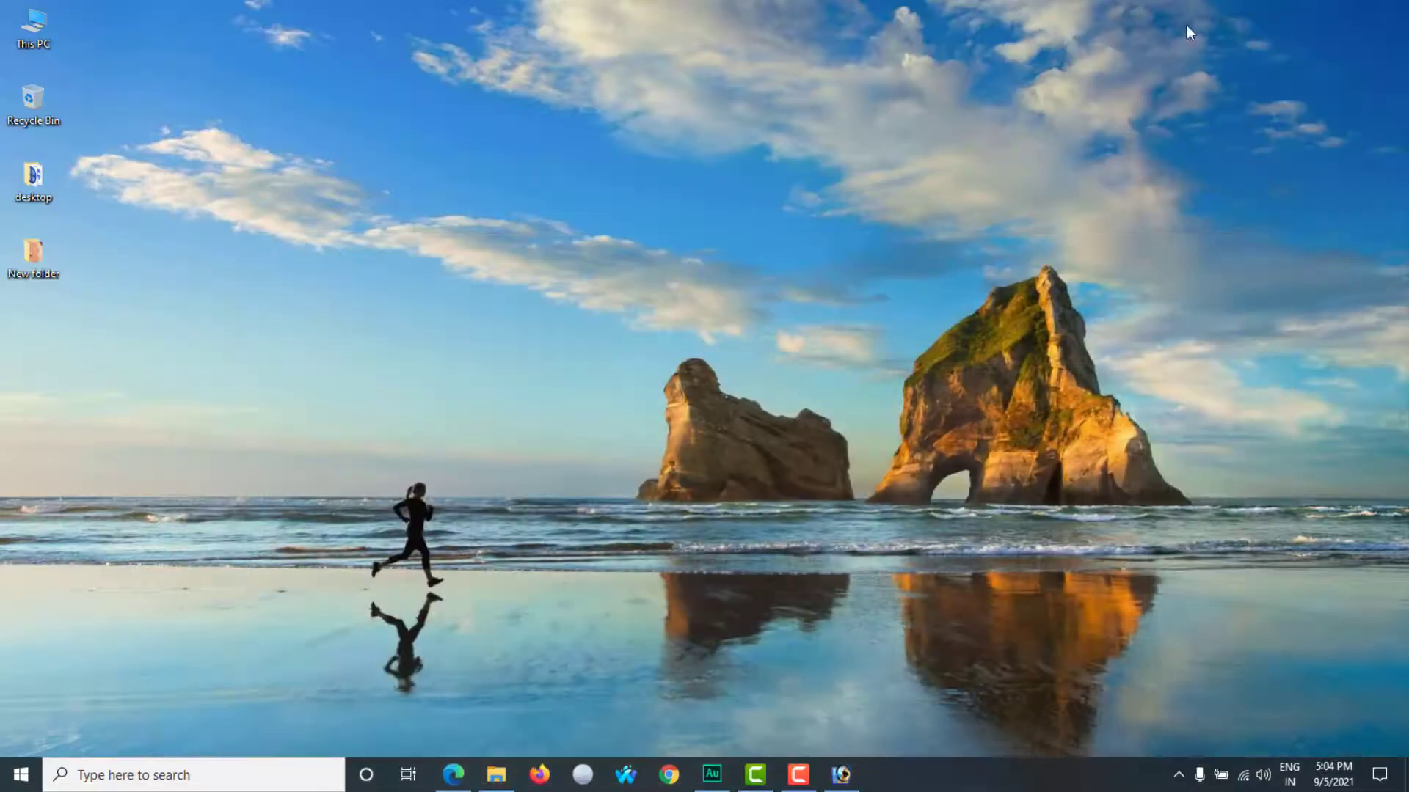
{"action": "double_click", "coordinate": [33, 253]}
{"action": "scroll", "coordinate": [781, 404], "scroll_direction": "down", "scroll_amount": 3}
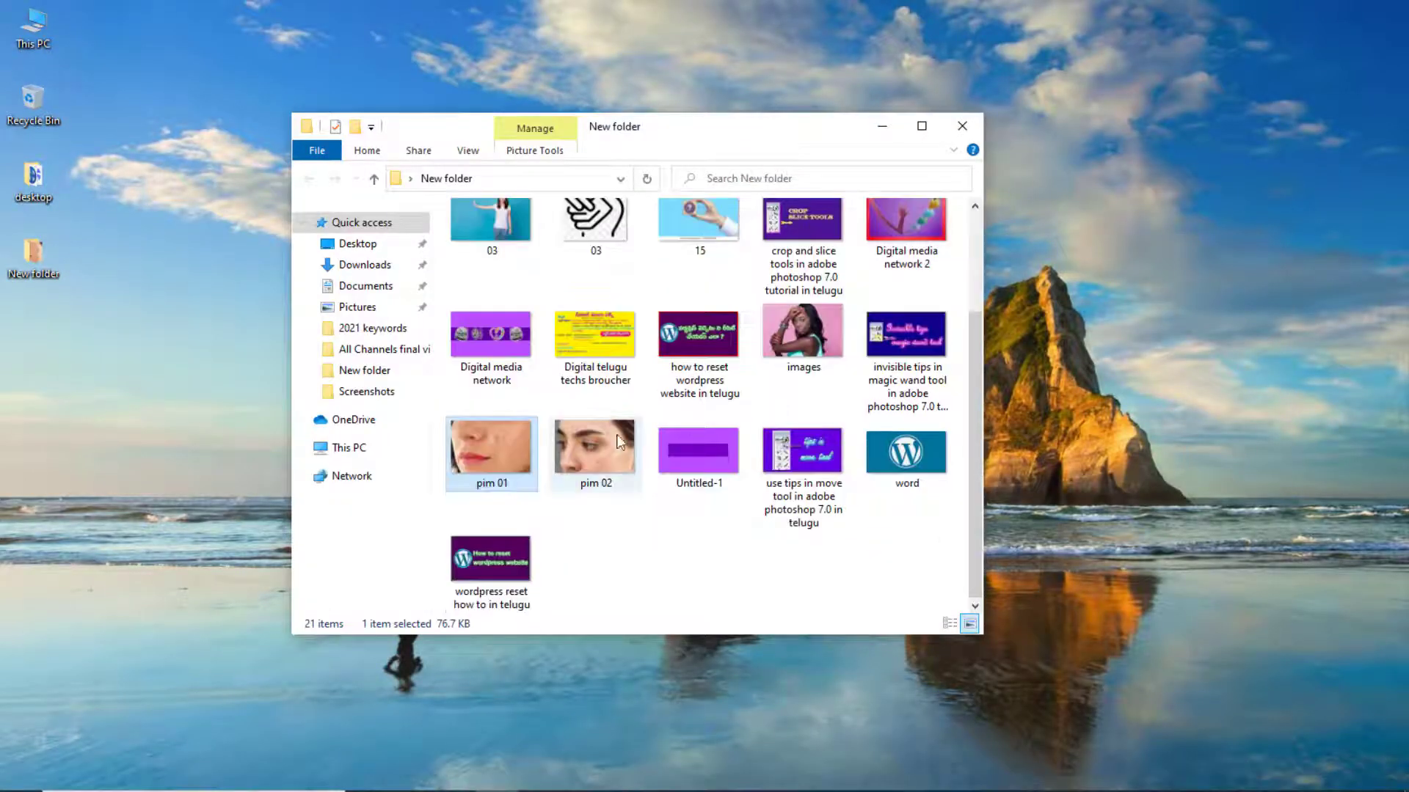
{"action": "left_click_drag", "start_coordinate": [496, 442], "coordinate": [778, 767]}
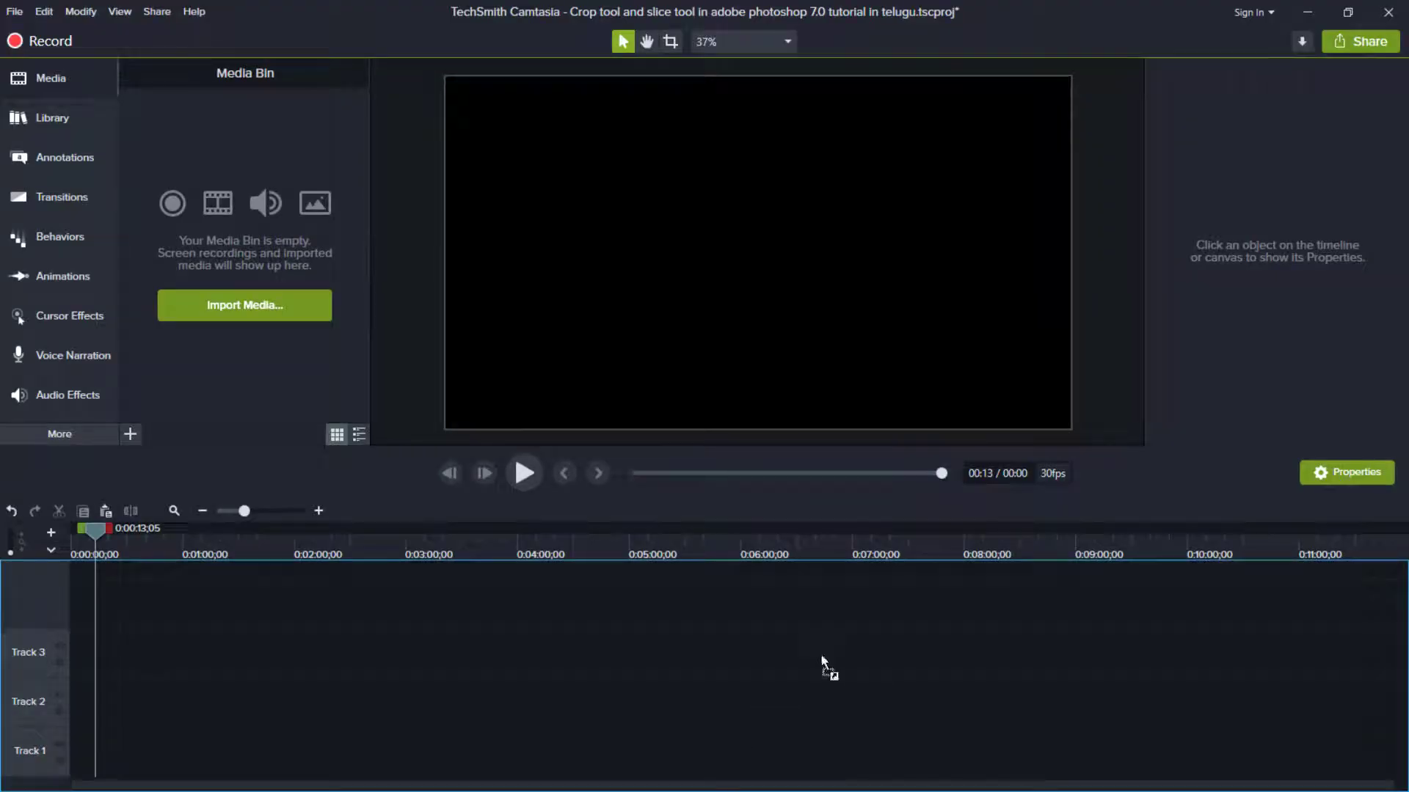
{"action": "left_click_drag", "start_coordinate": [822, 657], "coordinate": [822, 658]}
{"action": "left_click", "coordinate": [1309, 12]}
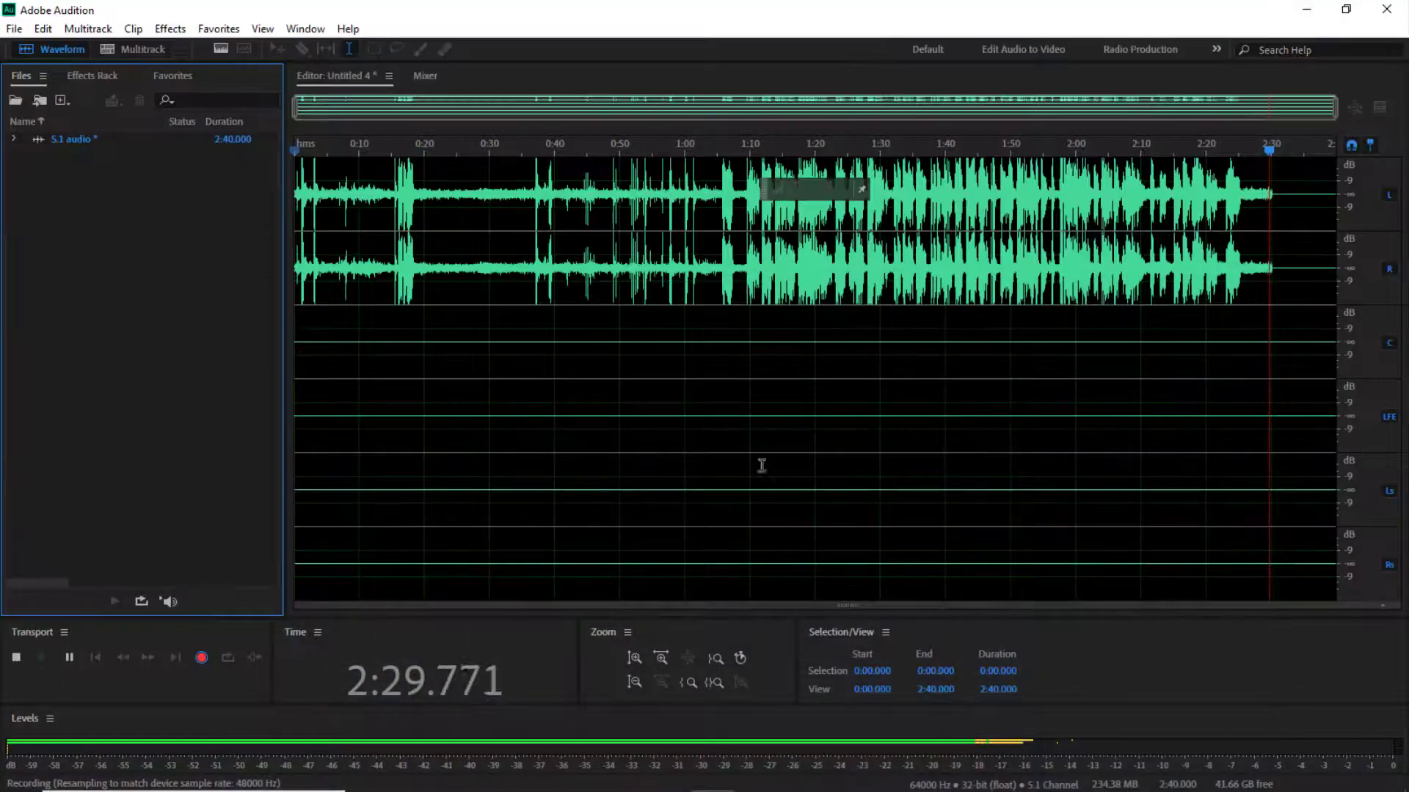
{"action": "left_click", "coordinate": [1306, 10]}
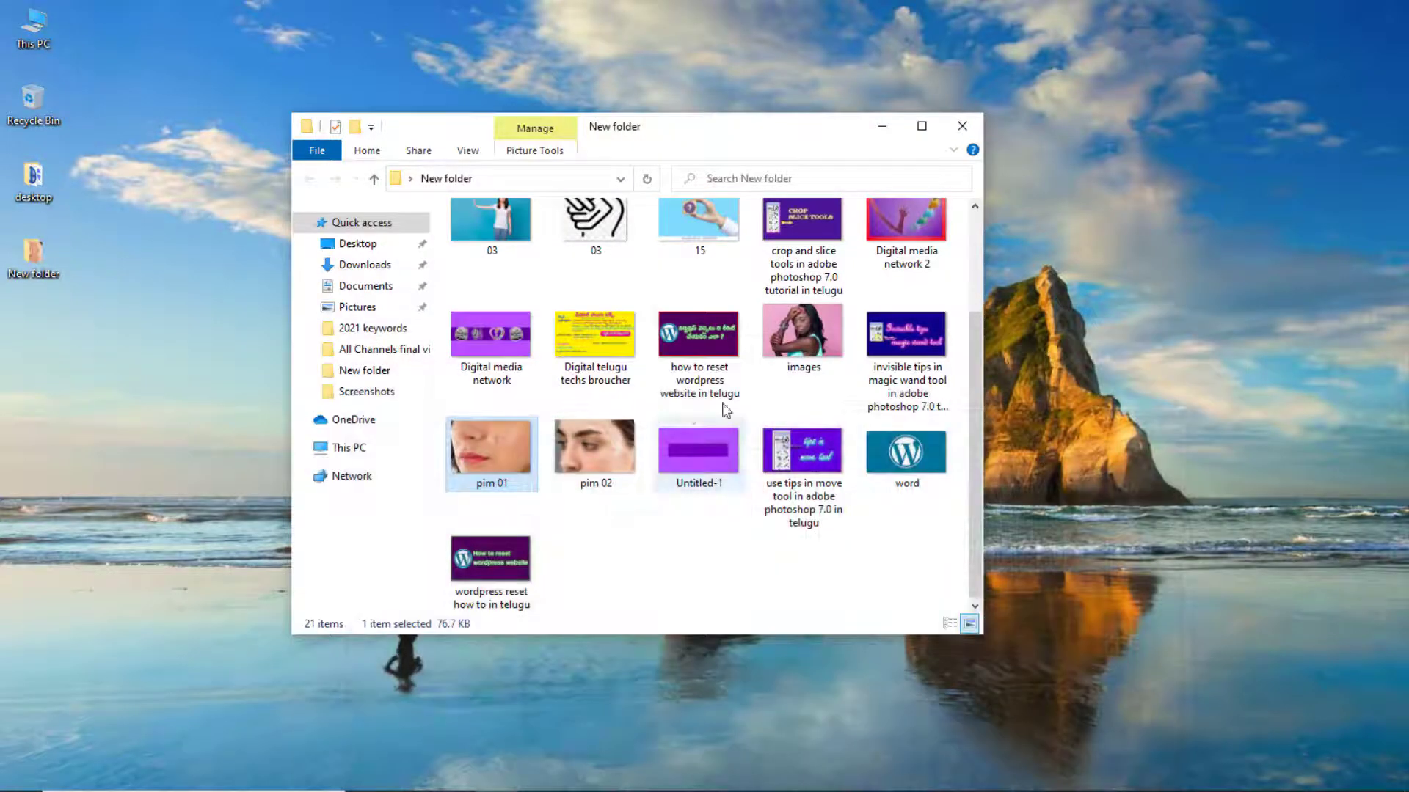
{"action": "left_click_drag", "start_coordinate": [590, 447], "coordinate": [979, 393]}
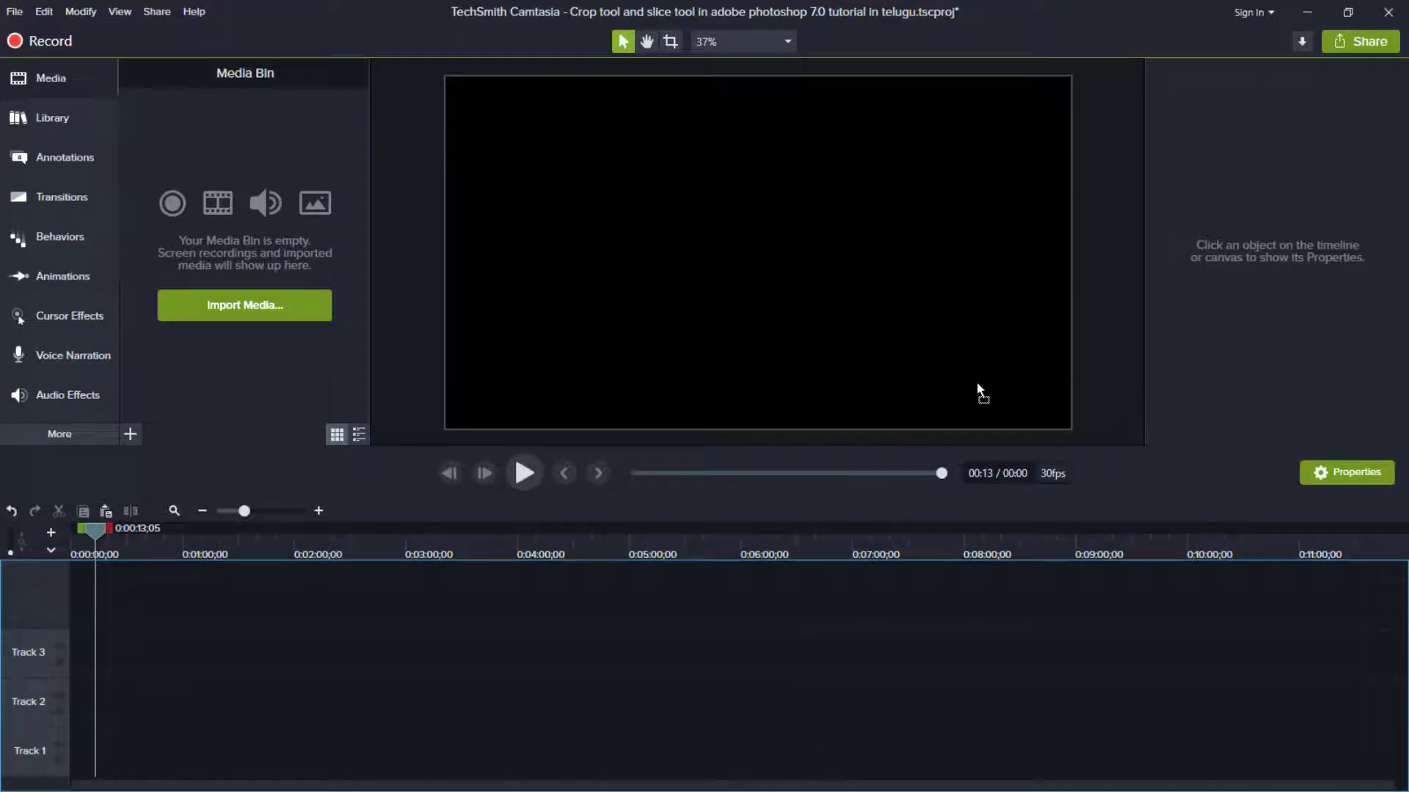
{"action": "left_click", "coordinate": [1306, 12]}
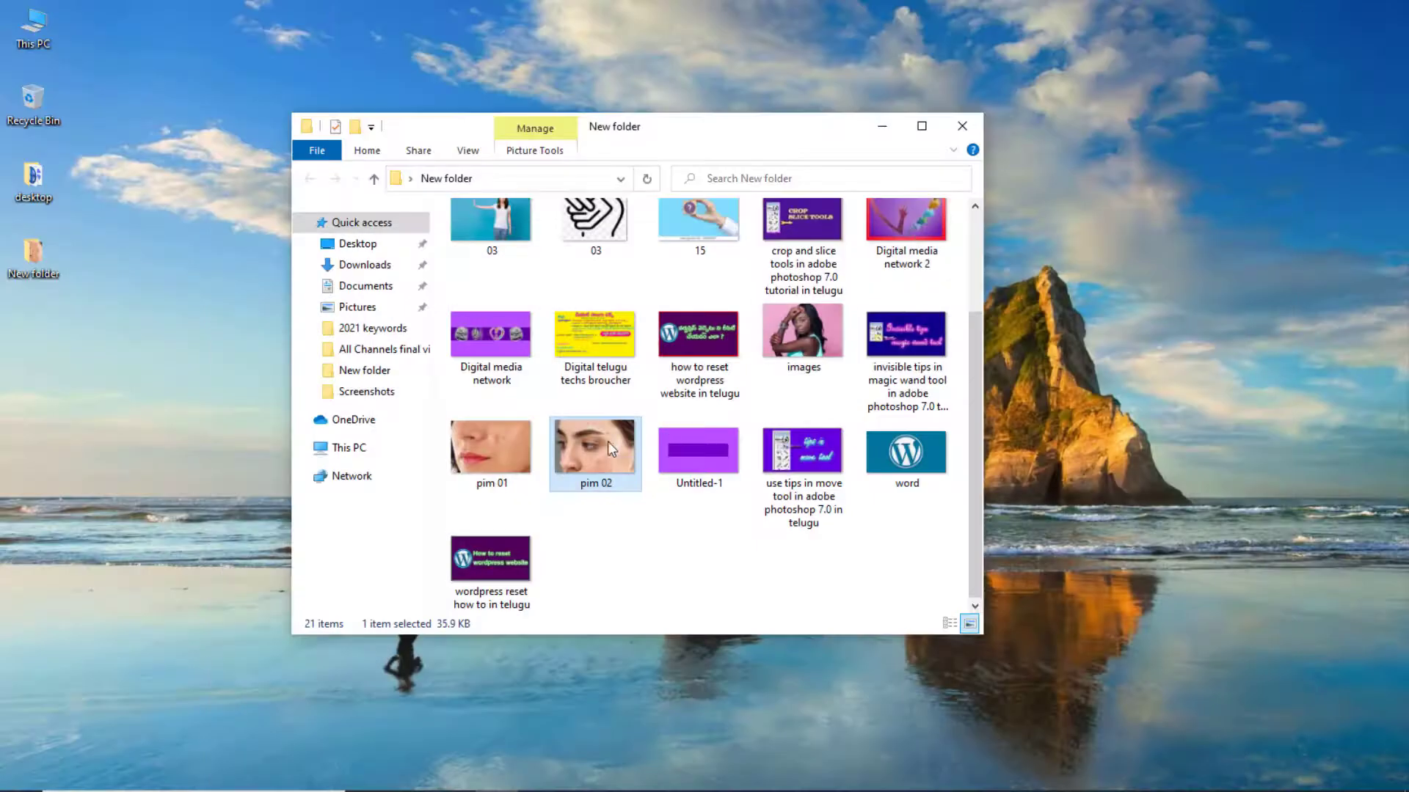
- Open the pim 02 image in Photoshop and convert its locked background to a regular layer
{"action": "left_click_drag", "start_coordinate": [608, 441], "coordinate": [421, 390]}
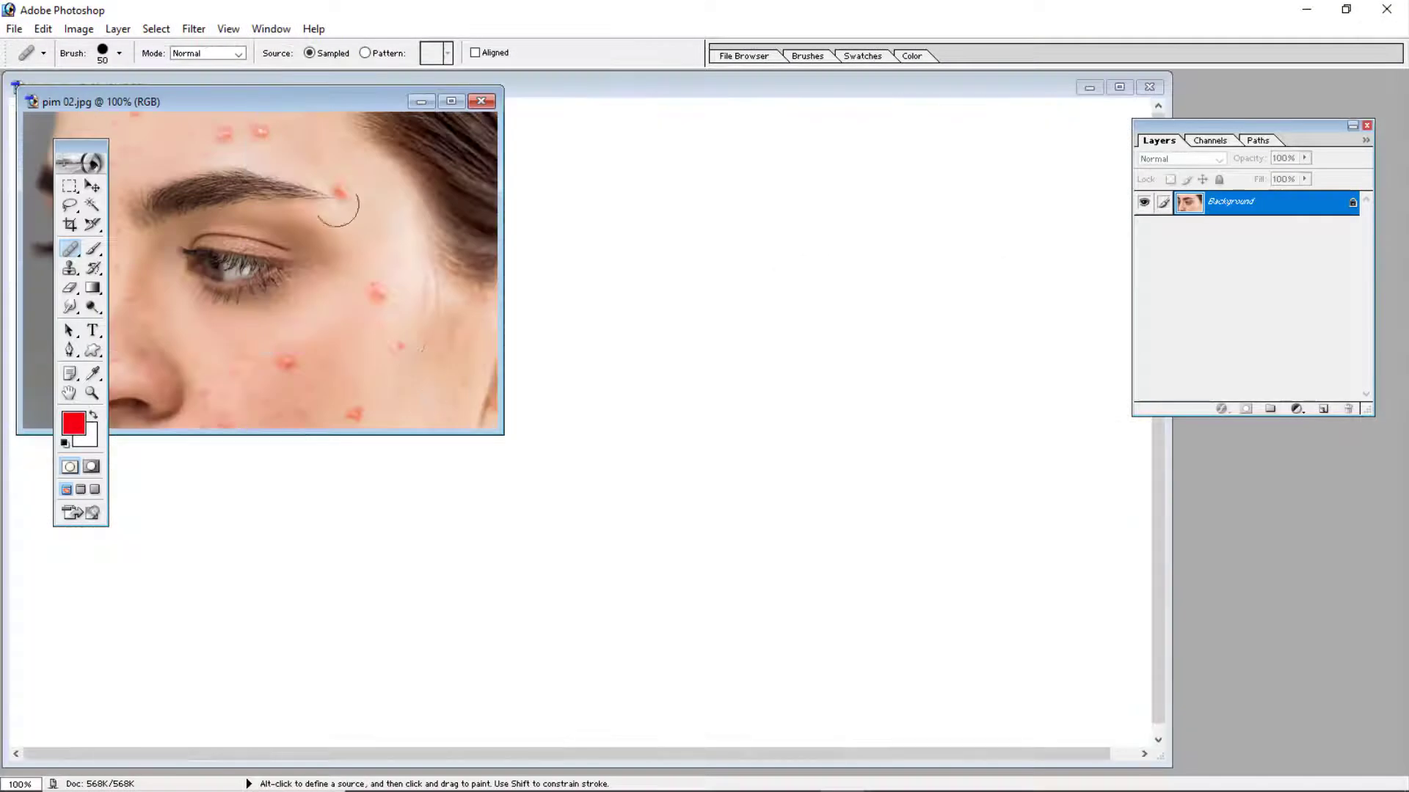
{"action": "double_click", "coordinate": [1351, 207]}
{"action": "left_click", "coordinate": [828, 358]}
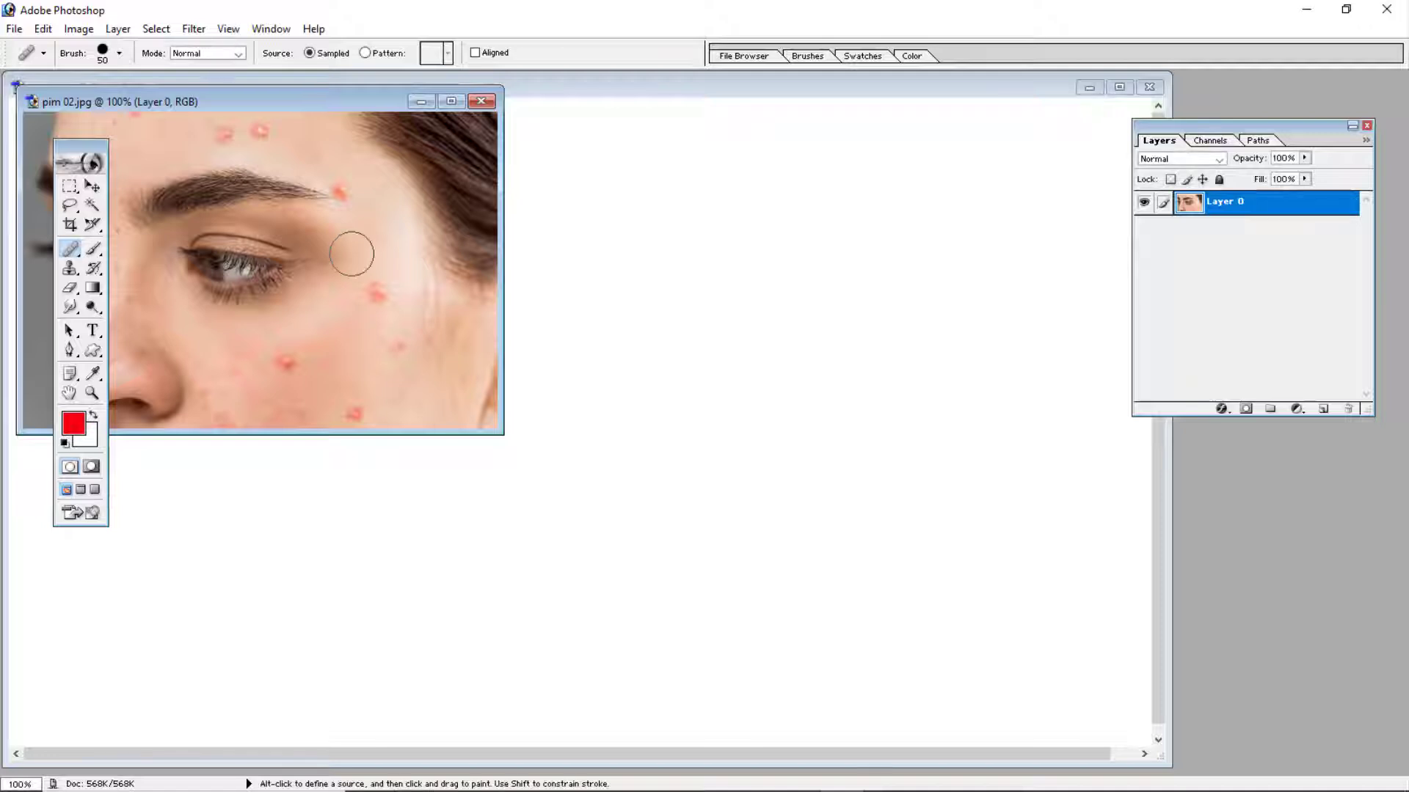
- Copy the face image into the Untitled-1 document, maximize that document, and position the image on the canvas
{"action": "left_click", "coordinate": [92, 187]}
{"action": "left_click_drag", "start_coordinate": [178, 226], "coordinate": [544, 354]}
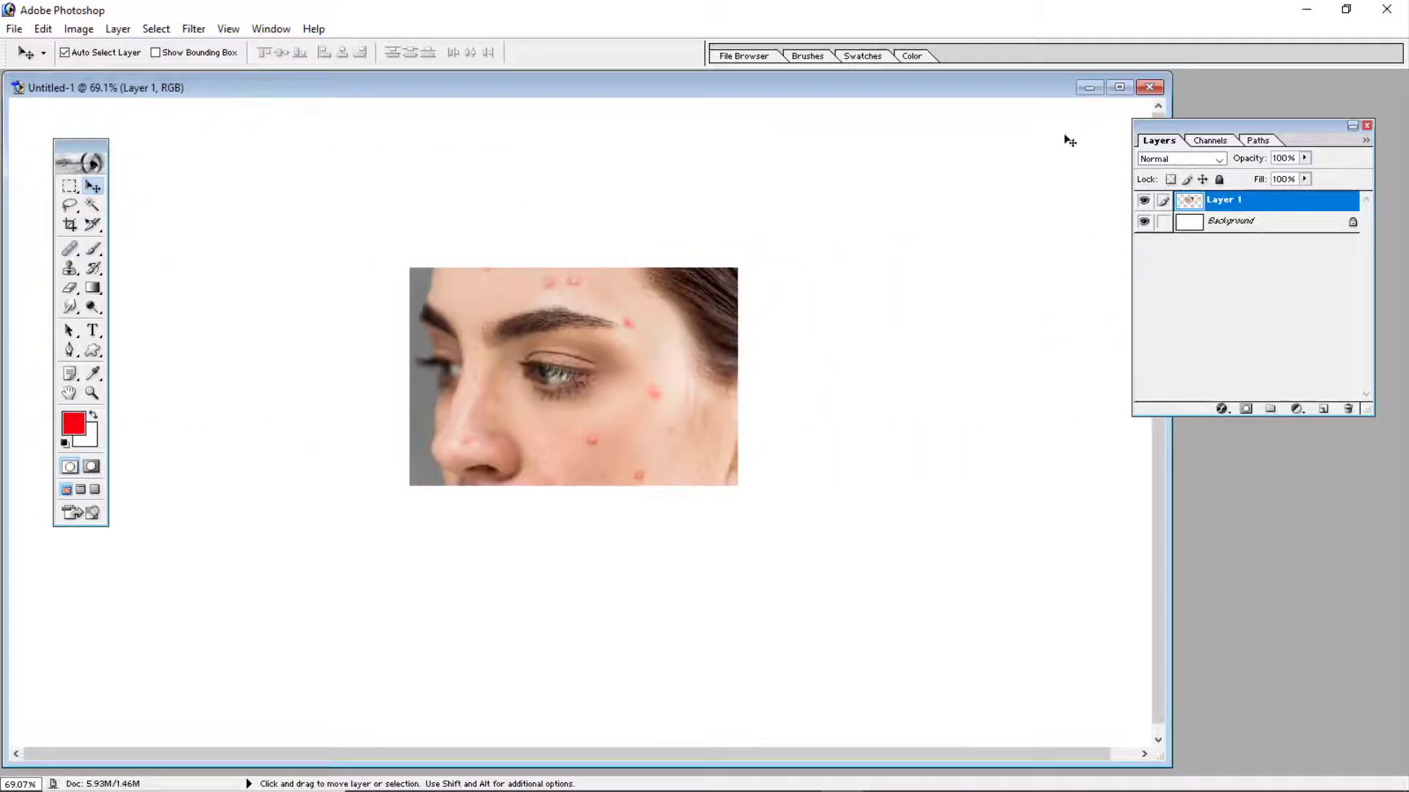
{"action": "left_click", "coordinate": [1126, 89]}
{"action": "left_click_drag", "start_coordinate": [716, 414], "coordinate": [687, 416]}
- Scale the face image proportionally to 212% with Free Transform and shift it slightly toward the canvas's left side
{"action": "key", "text": "ctrl+t"}
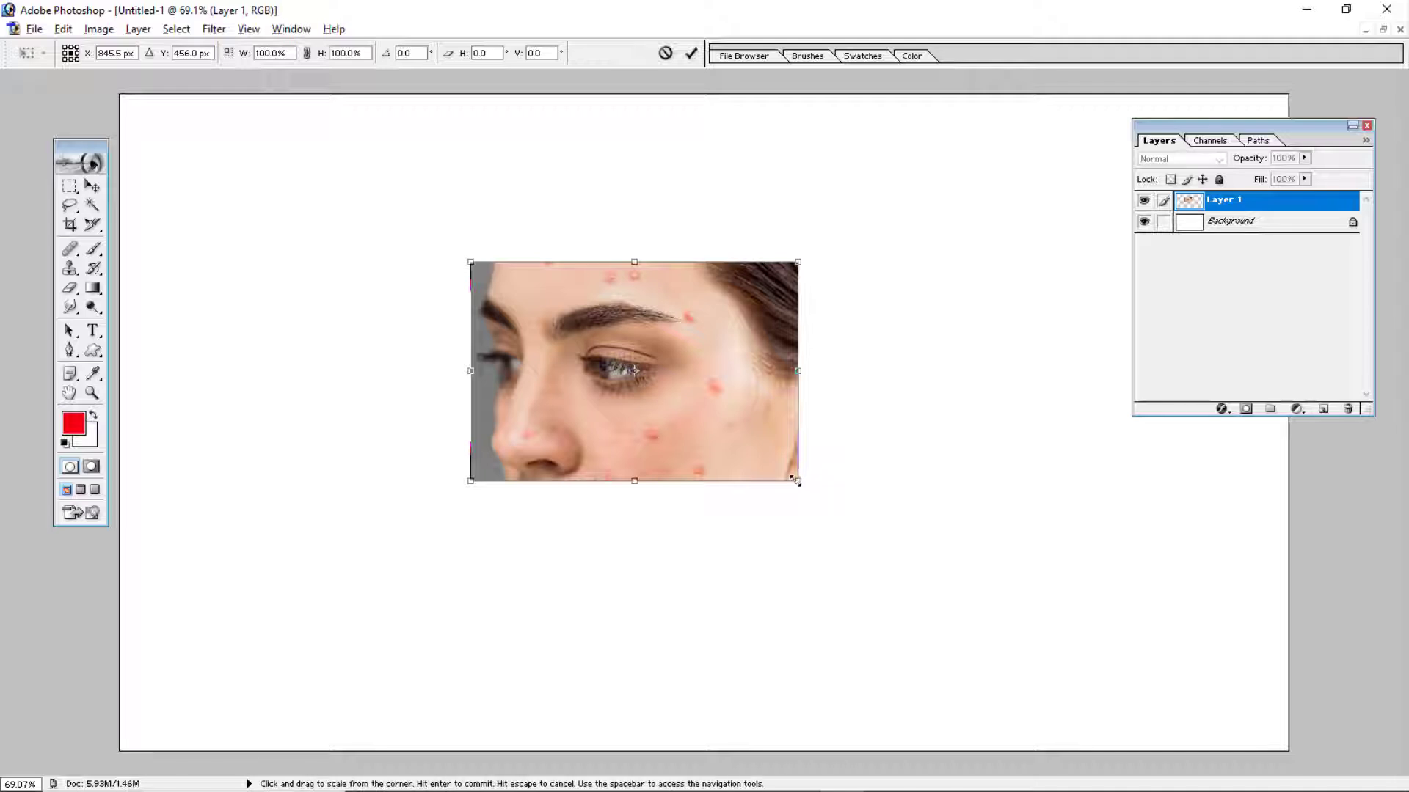
{"action": "left_click_drag", "start_coordinate": [798, 481], "coordinate": [961, 627]}
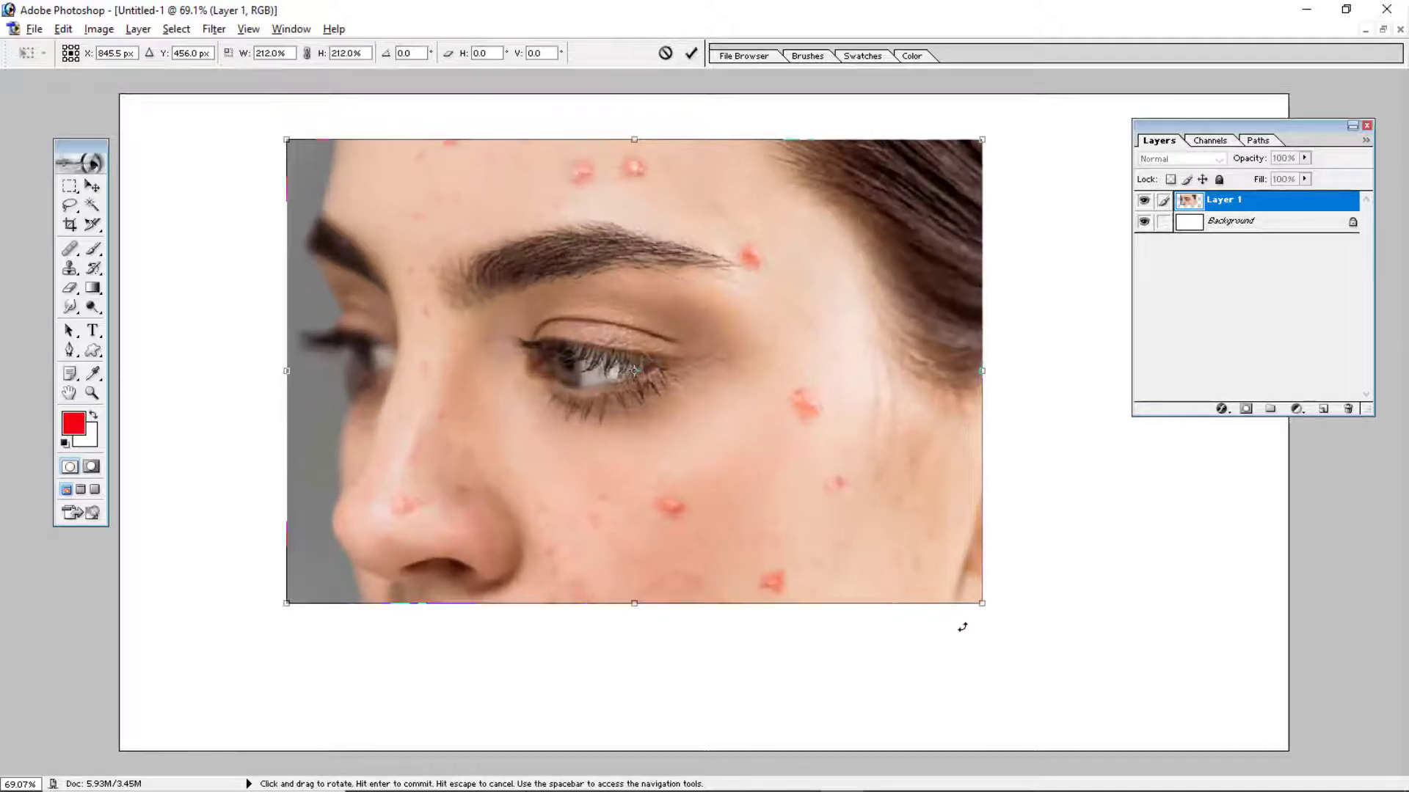
{"action": "key", "text": "Return"}
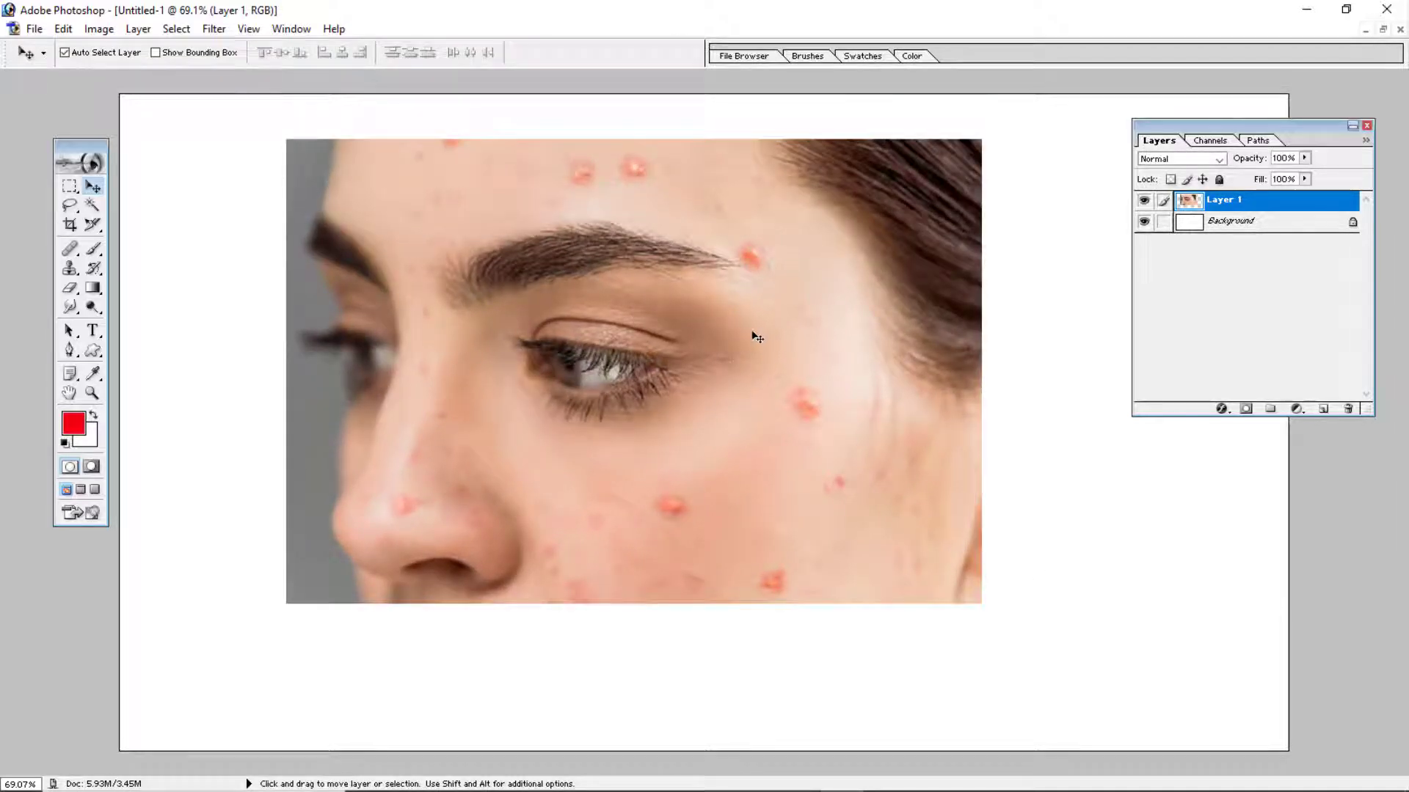
{"action": "left_click_drag", "start_coordinate": [761, 334], "coordinate": [717, 342]}
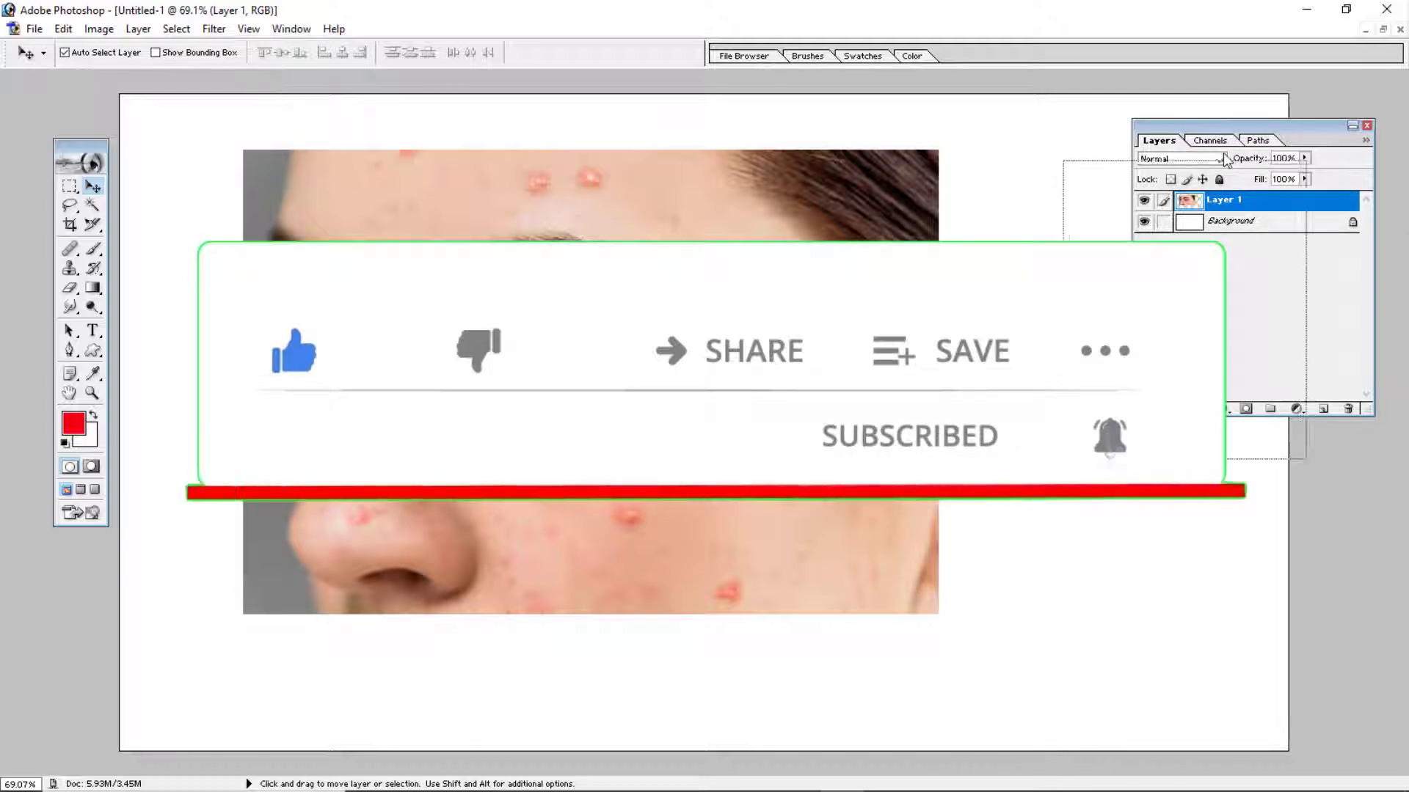
{"action": "mouse_move", "coordinate": [1283, 126]}
{"action": "left_mouse_down"}
{"action": "mouse_move", "coordinate": [1229, 138]}
{"action": "mouse_move", "coordinate": [1296, 118]}
{"action": "left_mouse_up"}
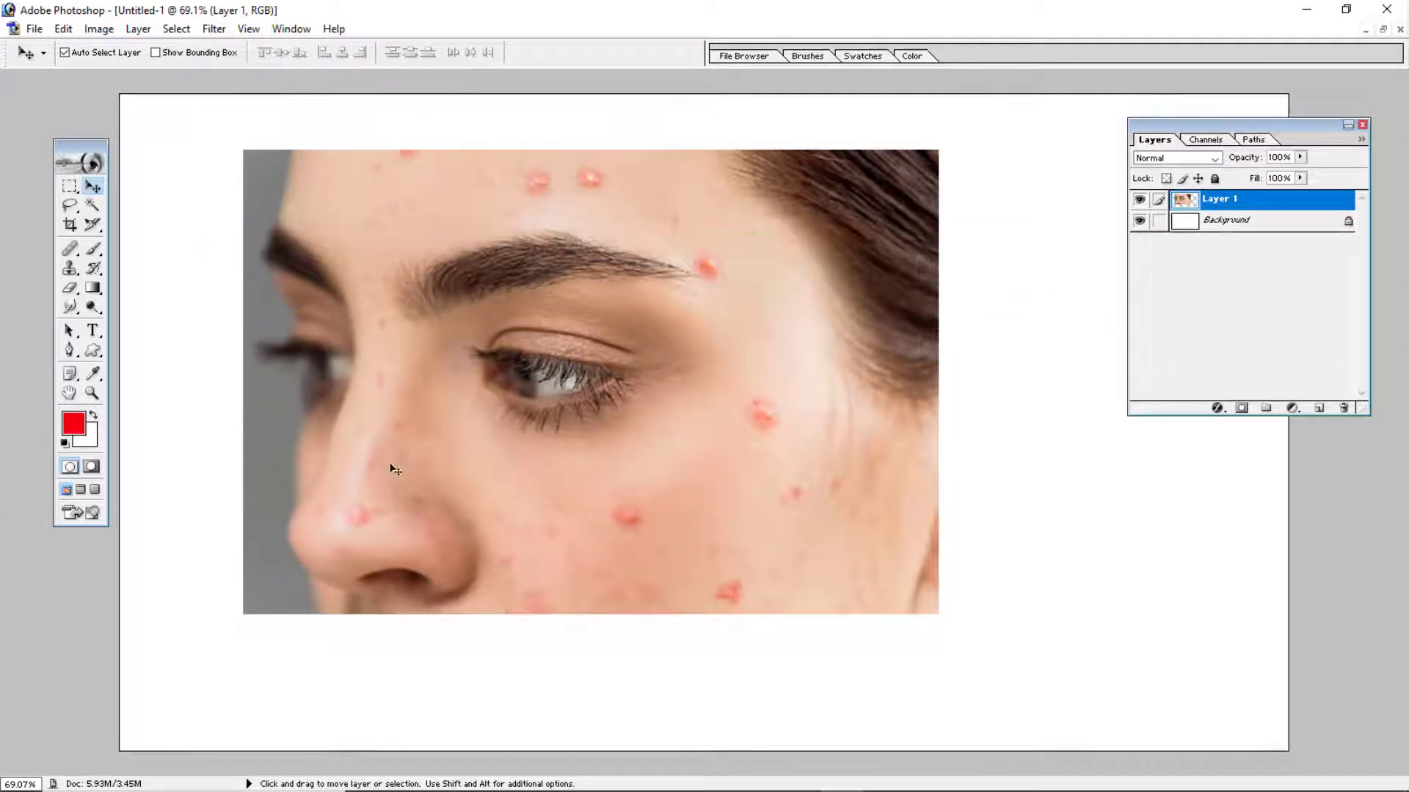
- Select the Healing Brush tool and set its brush diameter to 90 px
{"action": "left_click", "coordinate": [69, 249]}
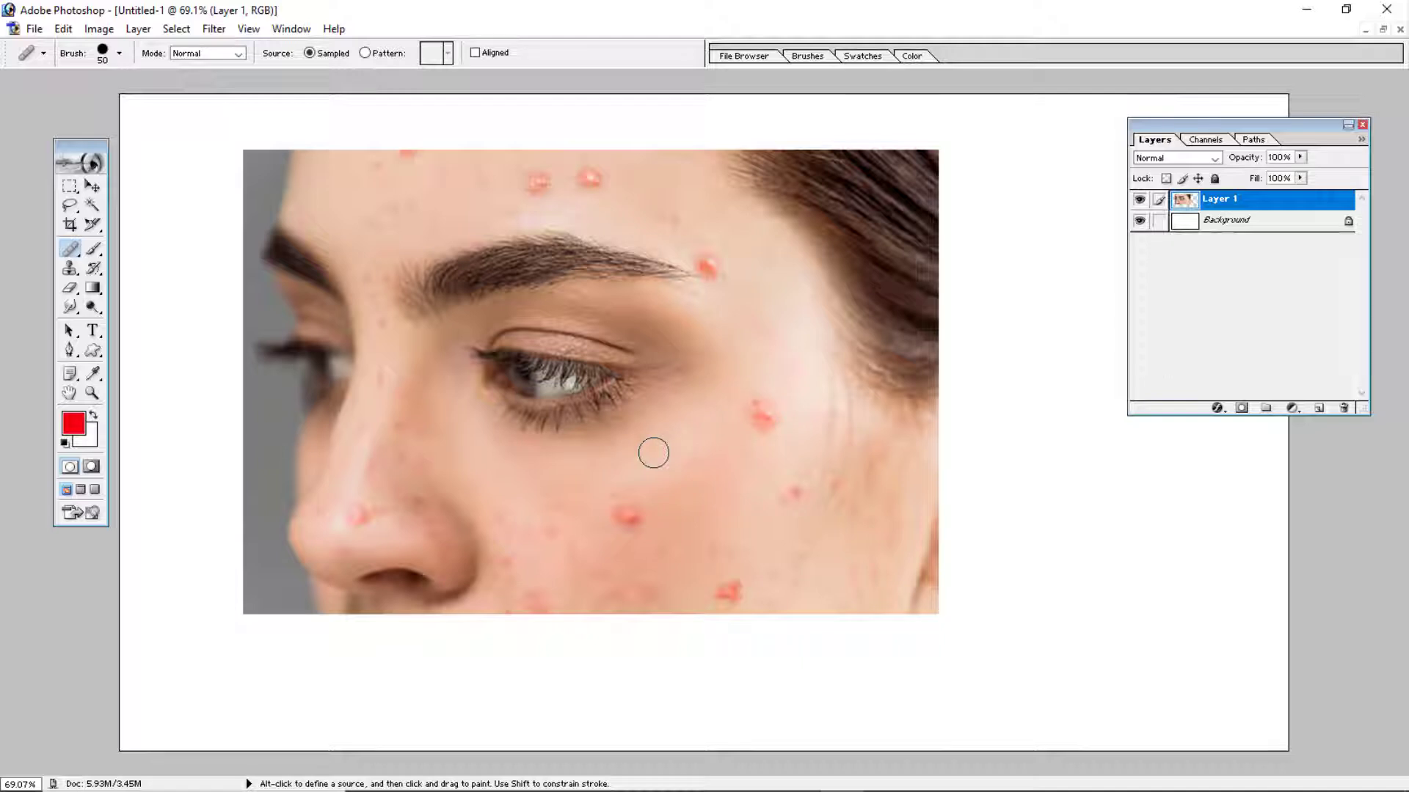
{"action": "key", "text": "bracketright"}
{"action": "key", "text": "bracketright"}
{"action": "key", "text": "bracketright"}
{"action": "key", "text": "bracketright"}
{"action": "key", "text": "bracketleft"}
{"action": "key", "text": "bracketleft"}
{"action": "left_click", "coordinate": [122, 58]}
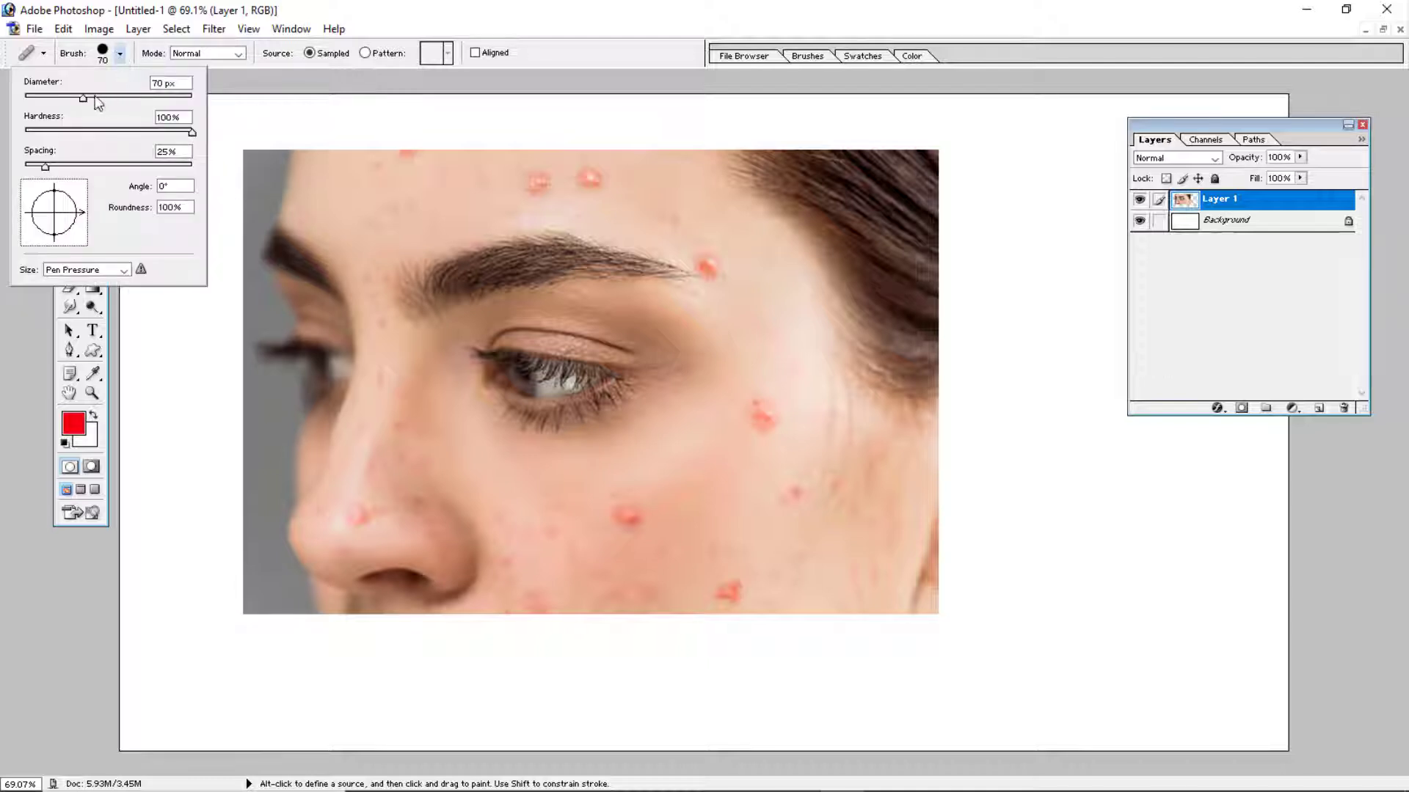
{"action": "left_click_drag", "start_coordinate": [91, 96], "coordinate": [112, 101]}
{"action": "left_click", "coordinate": [119, 54]}
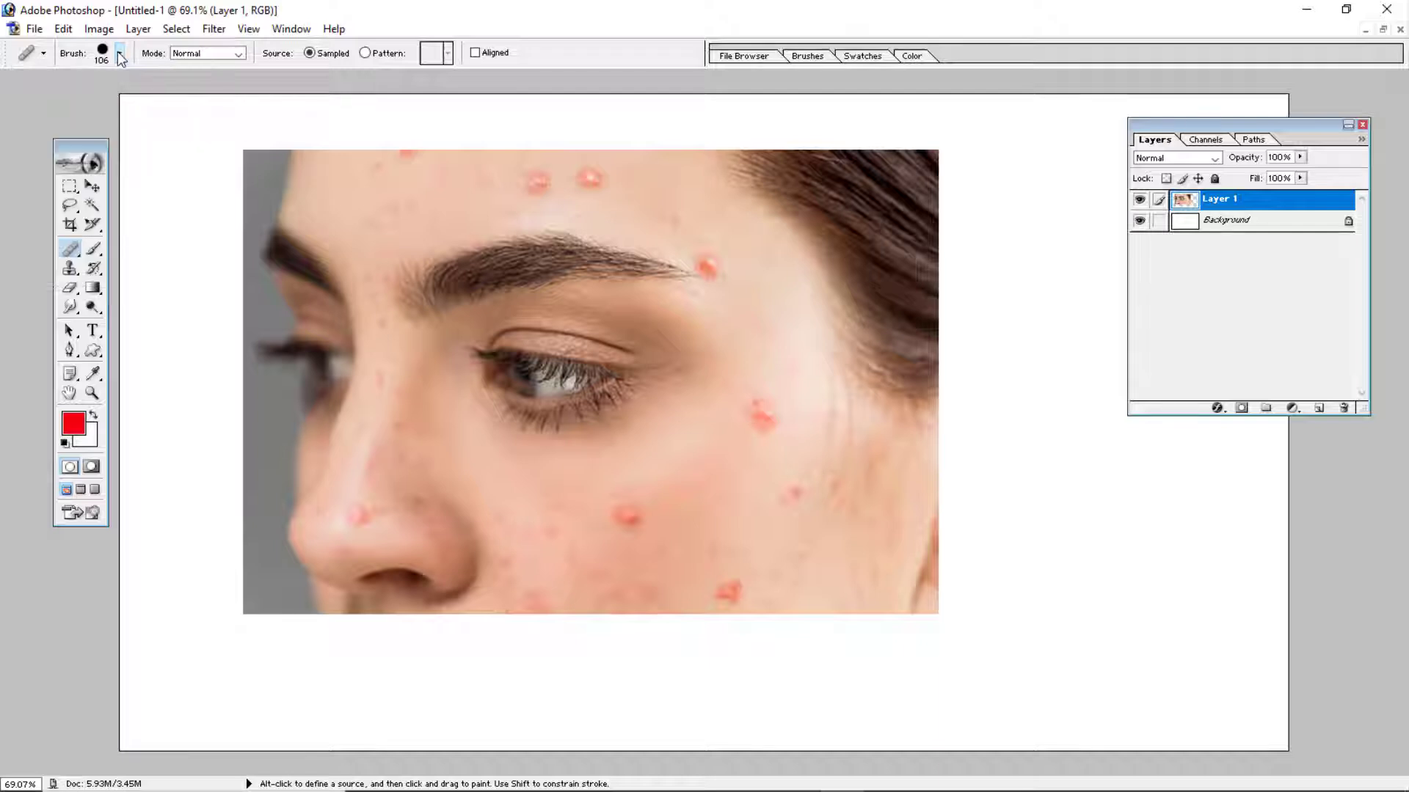
{"action": "key", "text": "bracketleft"}
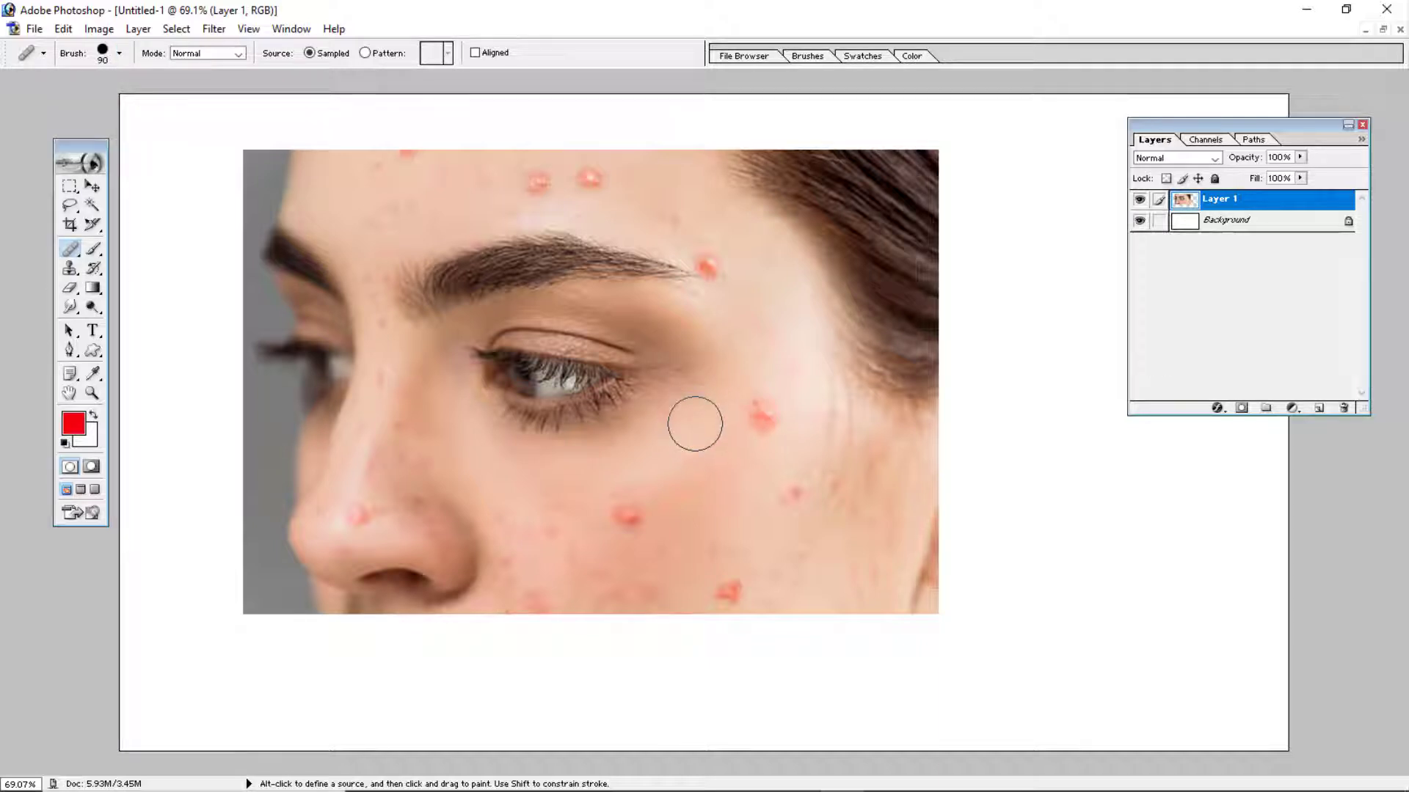
{"action": "key", "text": "bracketleft"}
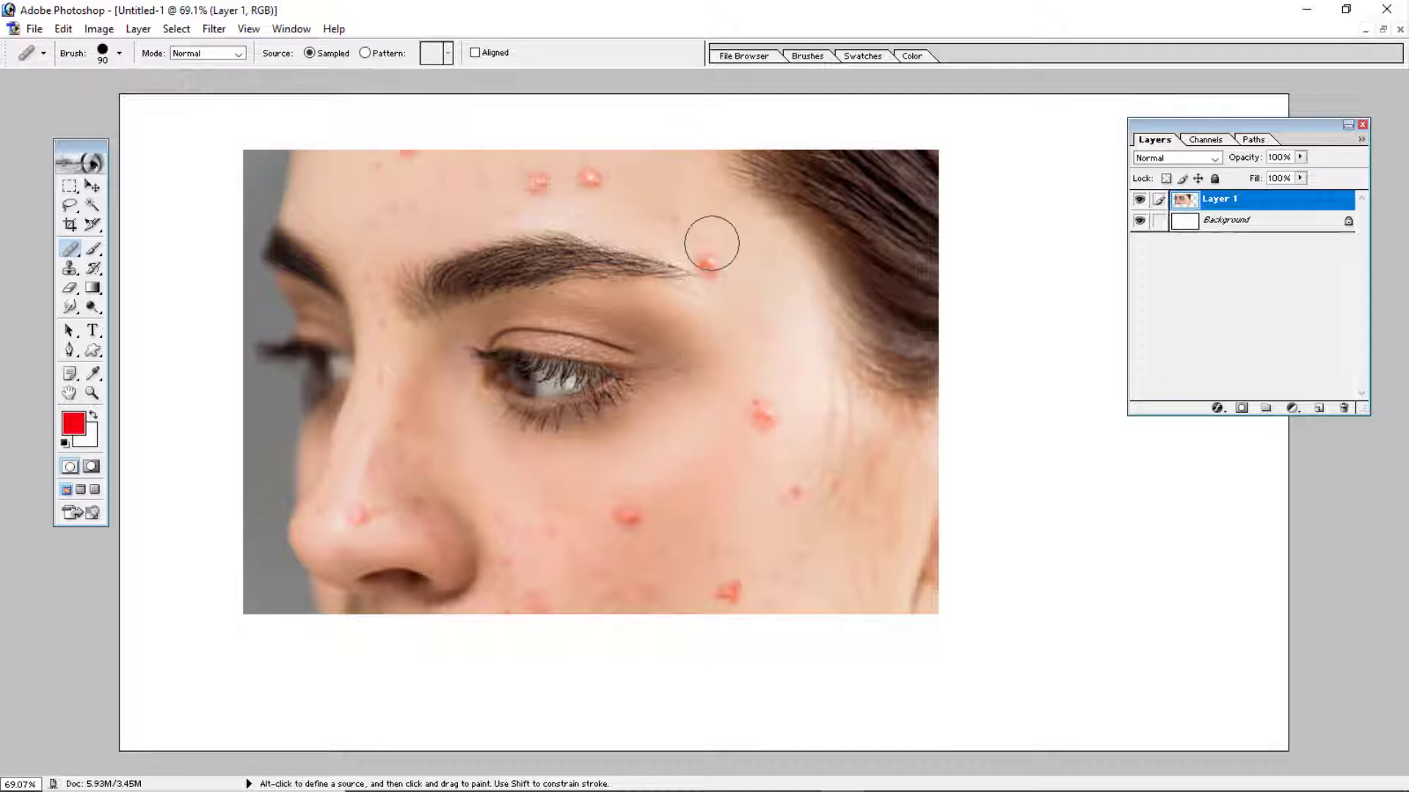
- Heal the red blemishes on the upper cheek, beside the eyebrow's outer end, and on the forehead
{"action": "left_click", "coordinate": [762, 409]}
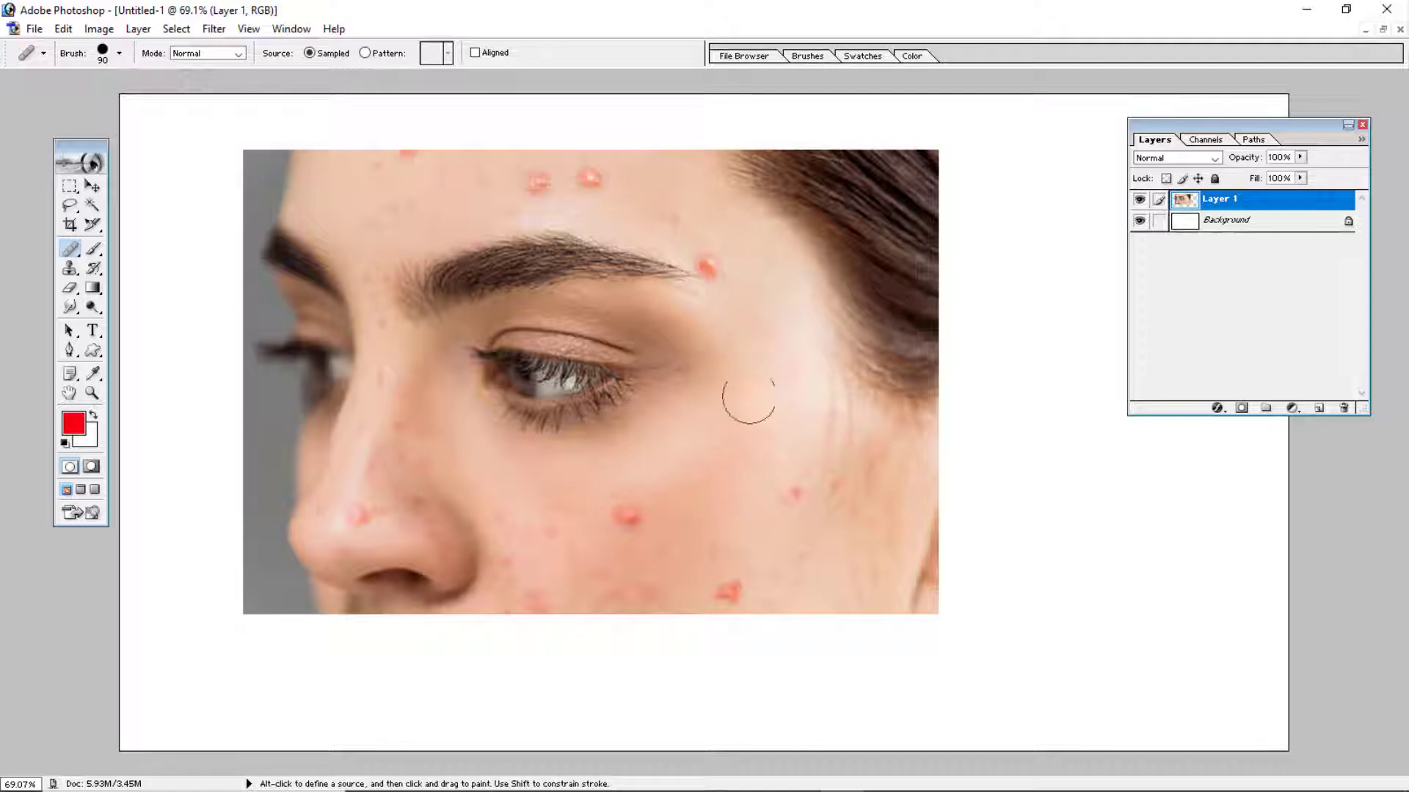
{"action": "left_click", "coordinate": [715, 258]}
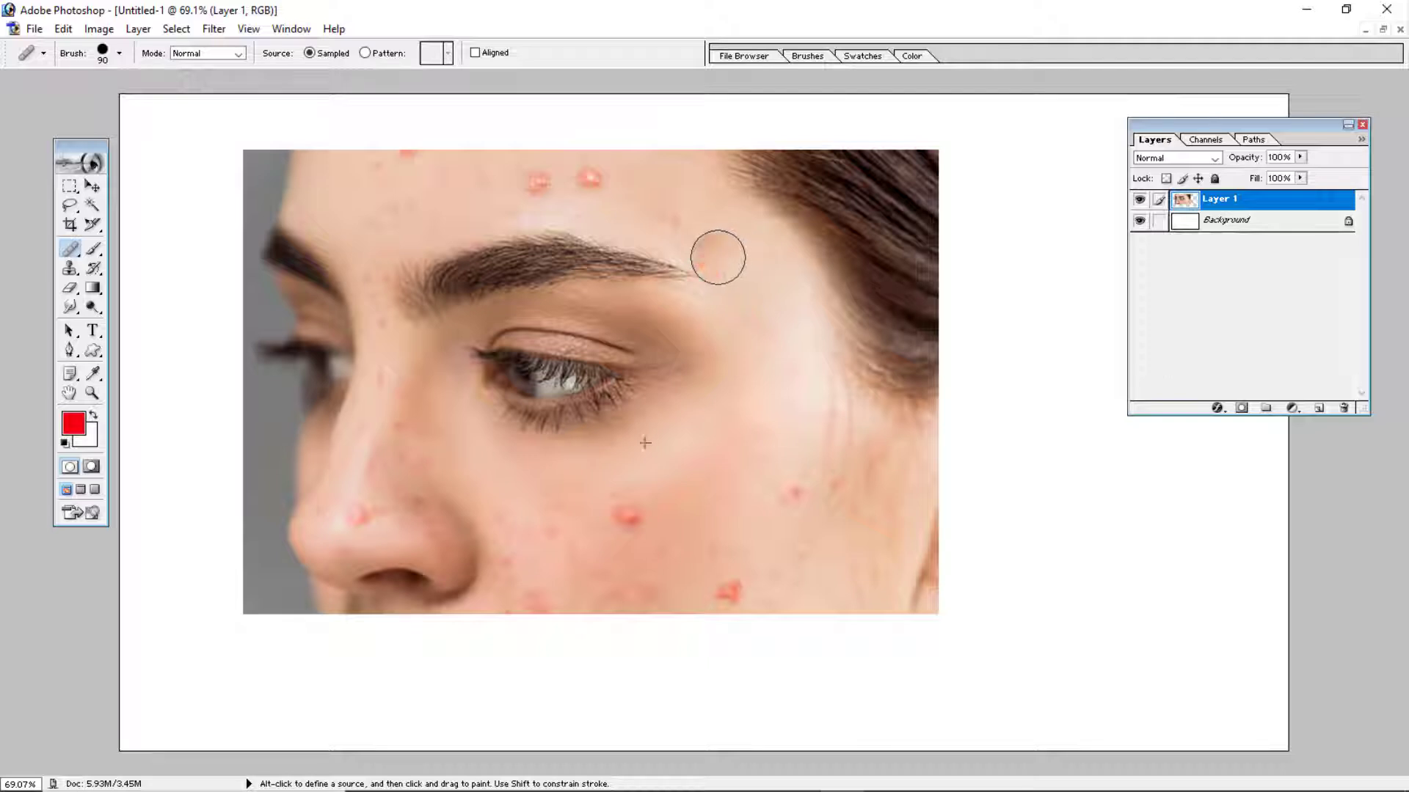
{"action": "left_click", "coordinate": [596, 186]}
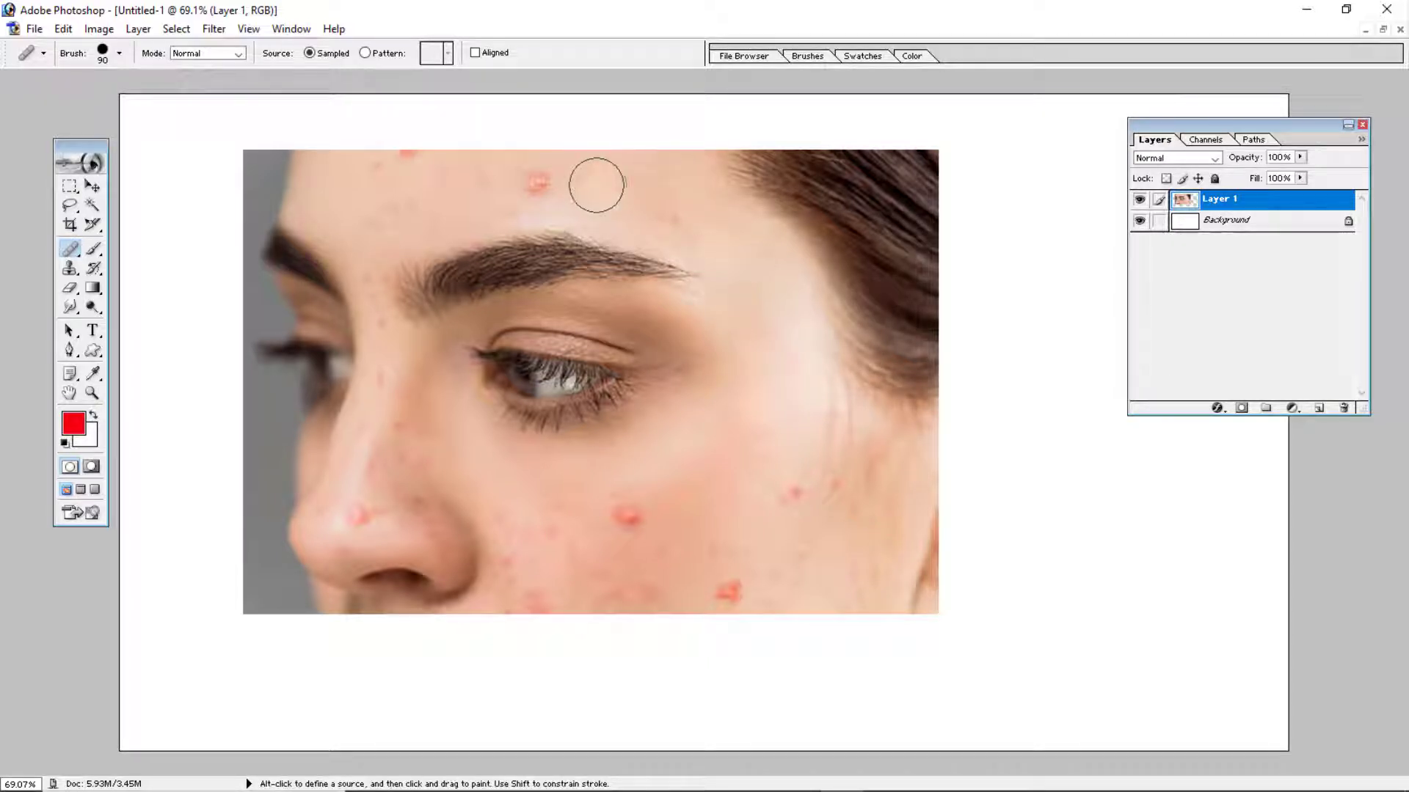
{"action": "left_click", "coordinate": [541, 182]}
- Try healing the spots along the forehead's upper edge, and undo both strokes
{"action": "left_click", "coordinate": [409, 165]}
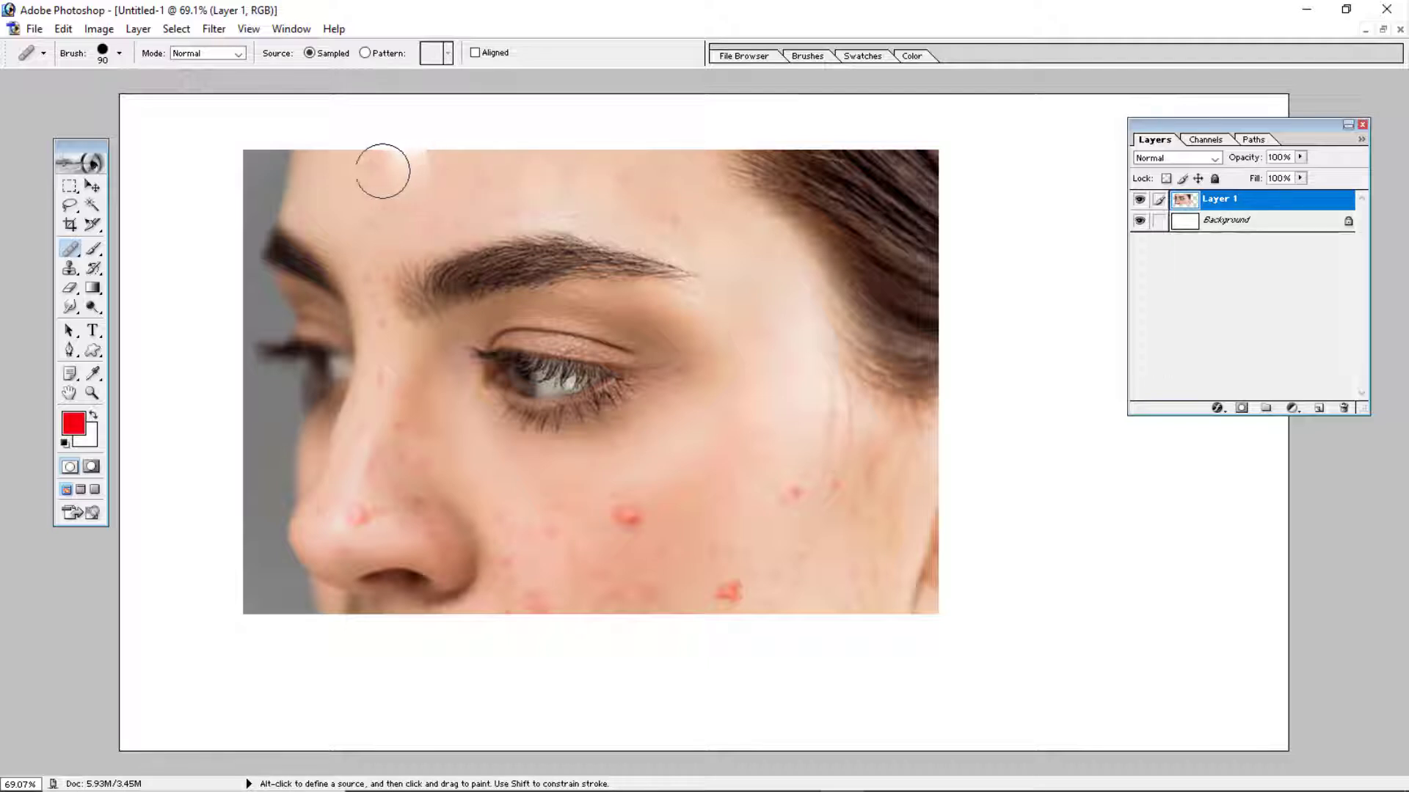
{"action": "left_click", "coordinate": [379, 170]}
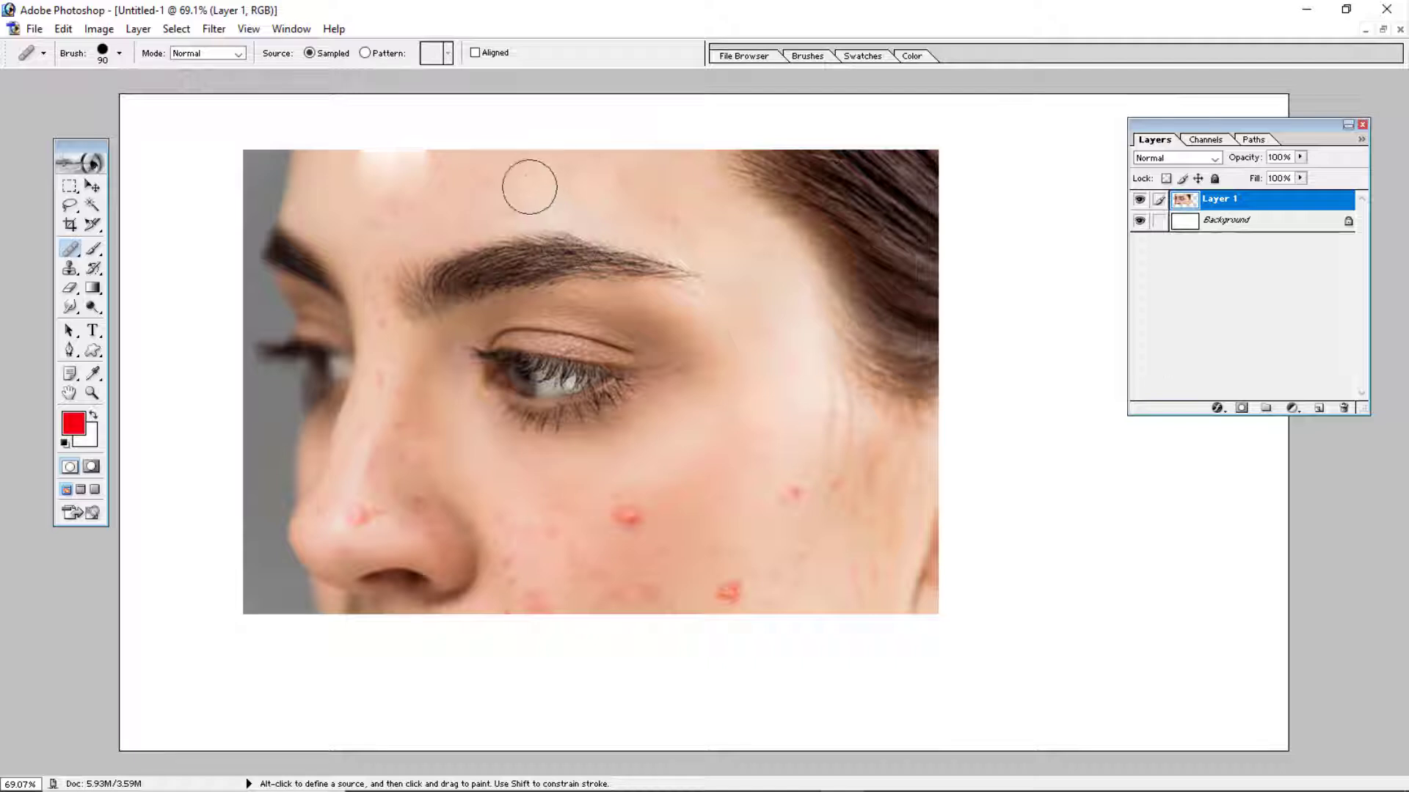
{"action": "key", "text": "ctrl"}
{"action": "key", "text": "ctrl+z"}
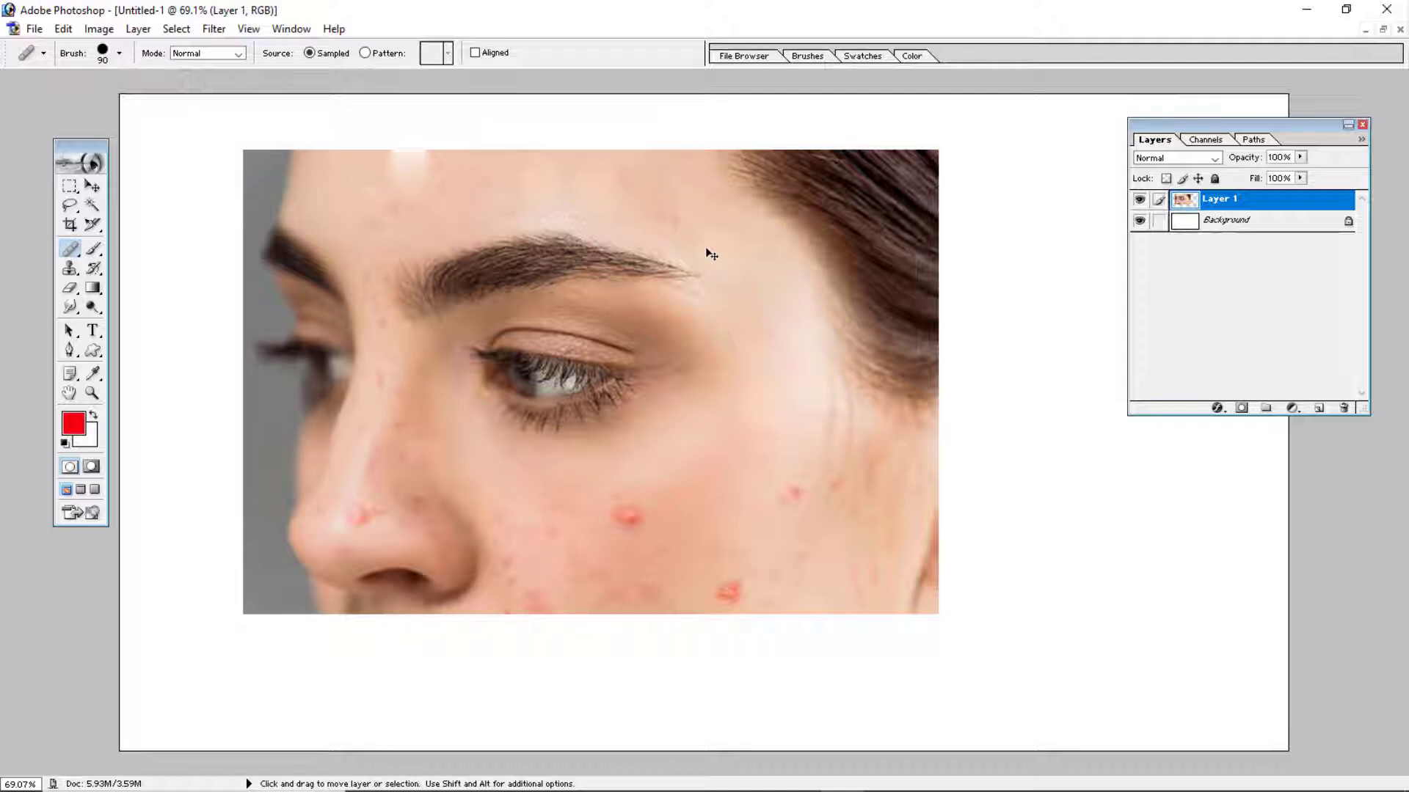
{"action": "key", "text": "ctrl+alt+z"}
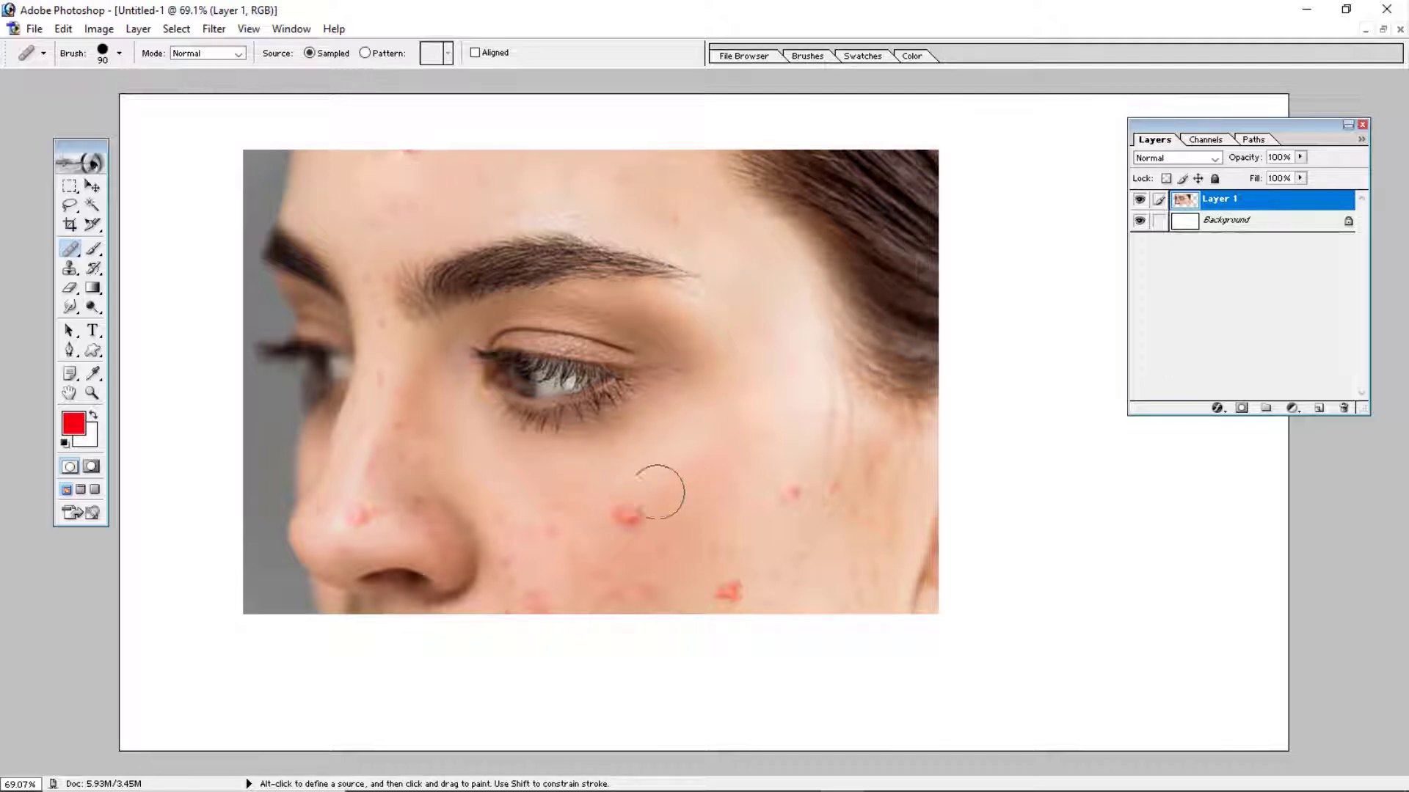
- Heal the red blemishes across the cheek, from its lower edge to the area beside the nose
{"action": "left_click", "coordinate": [623, 514]}
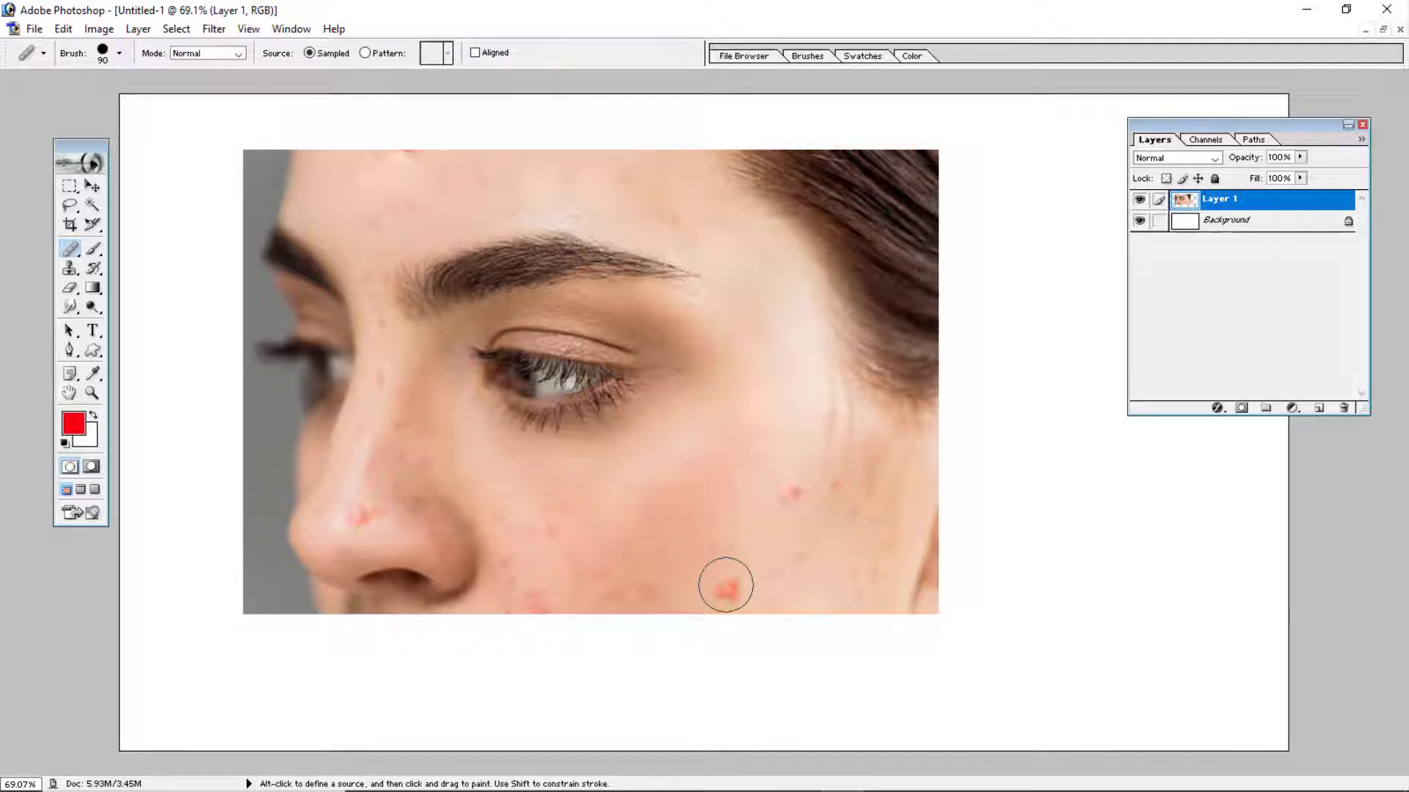
{"action": "left_click", "coordinate": [730, 583]}
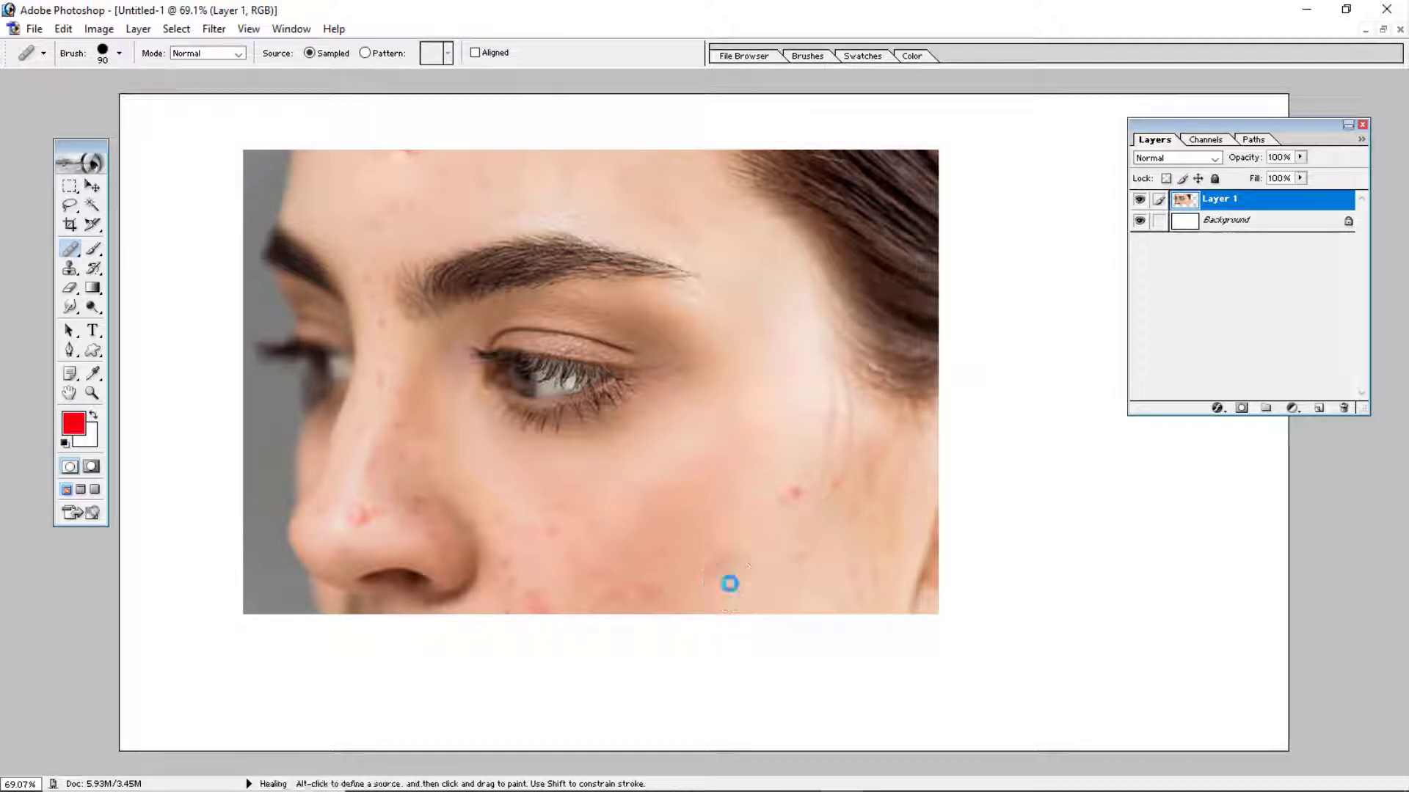
{"action": "left_click", "coordinate": [797, 495]}
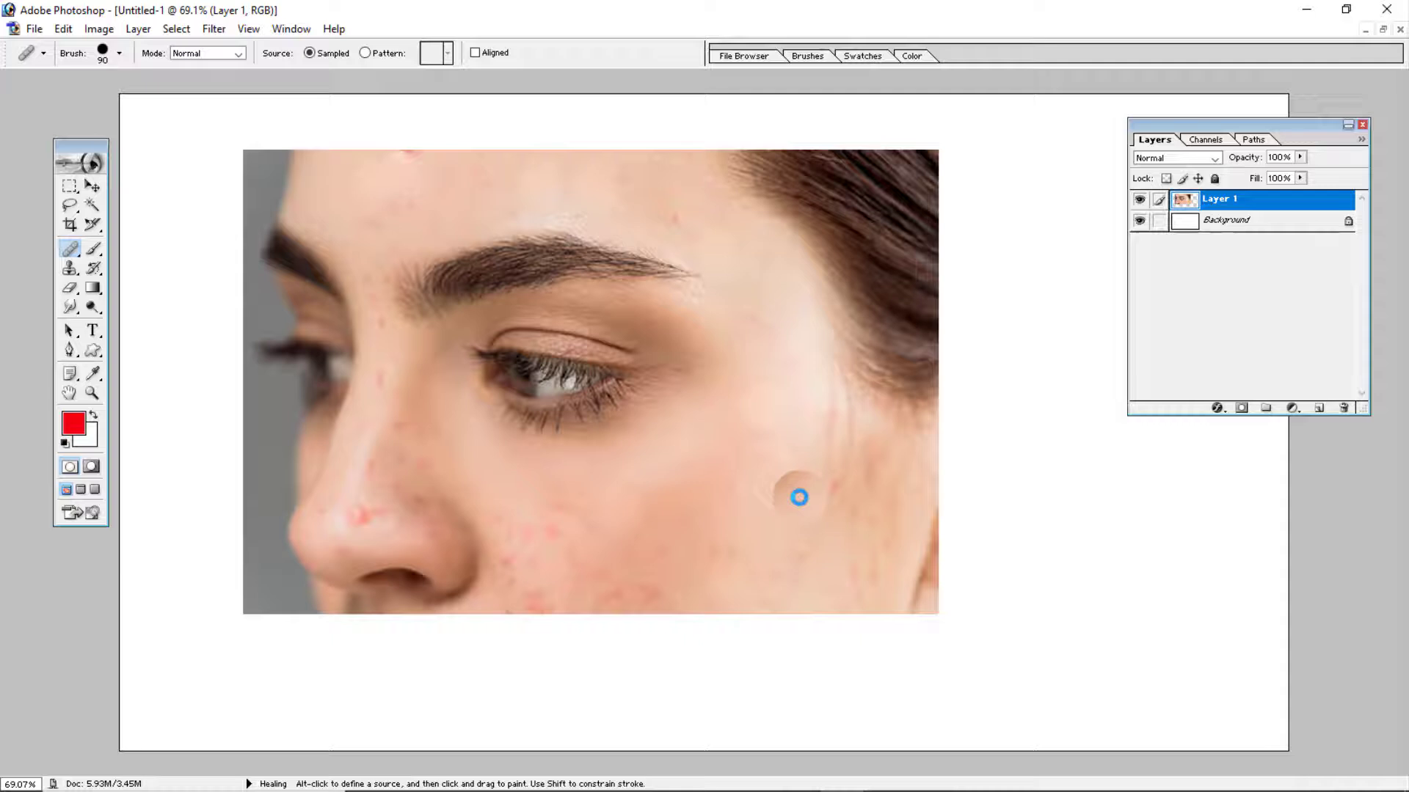
{"action": "left_click", "coordinate": [818, 570]}
{"action": "left_click", "coordinate": [535, 588]}
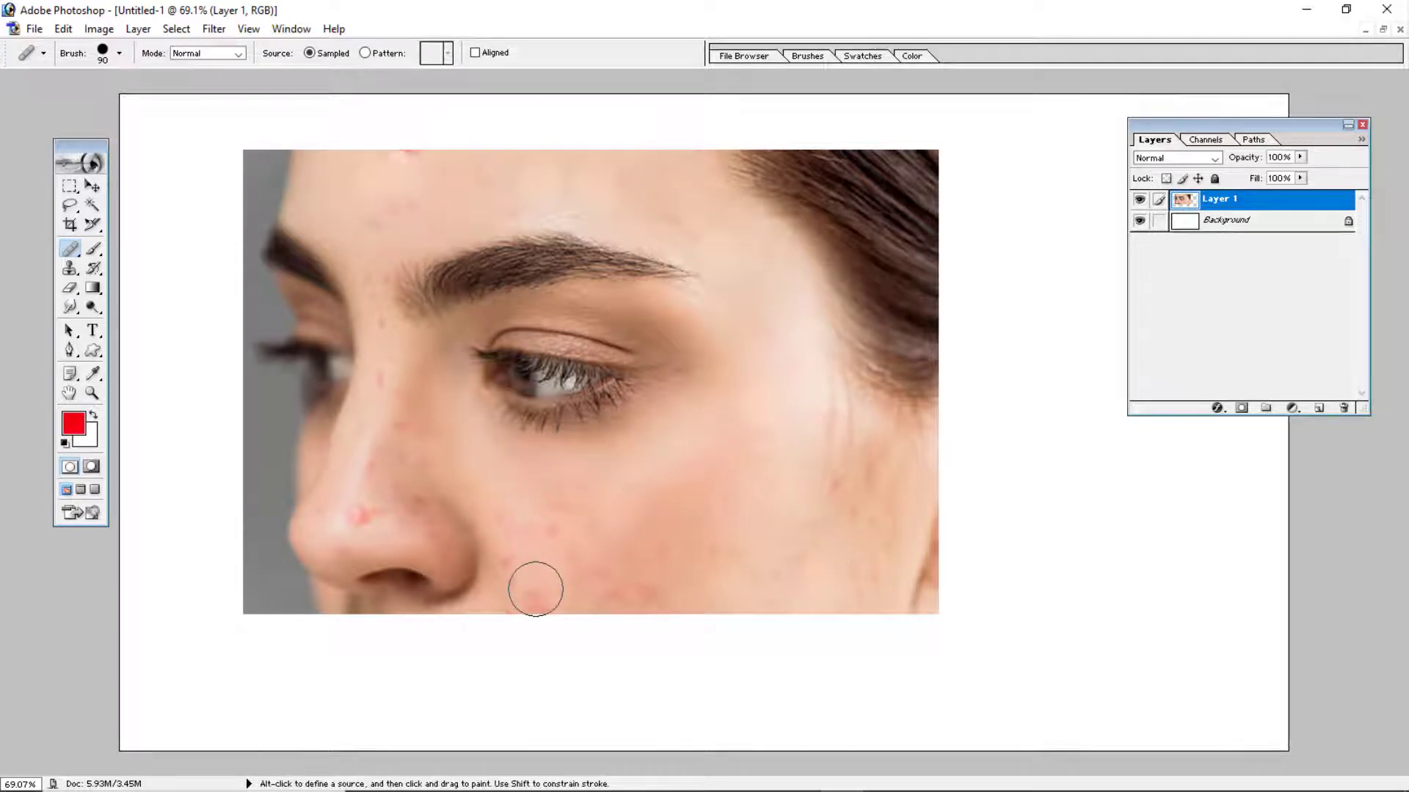
{"action": "left_click", "coordinate": [521, 548]}
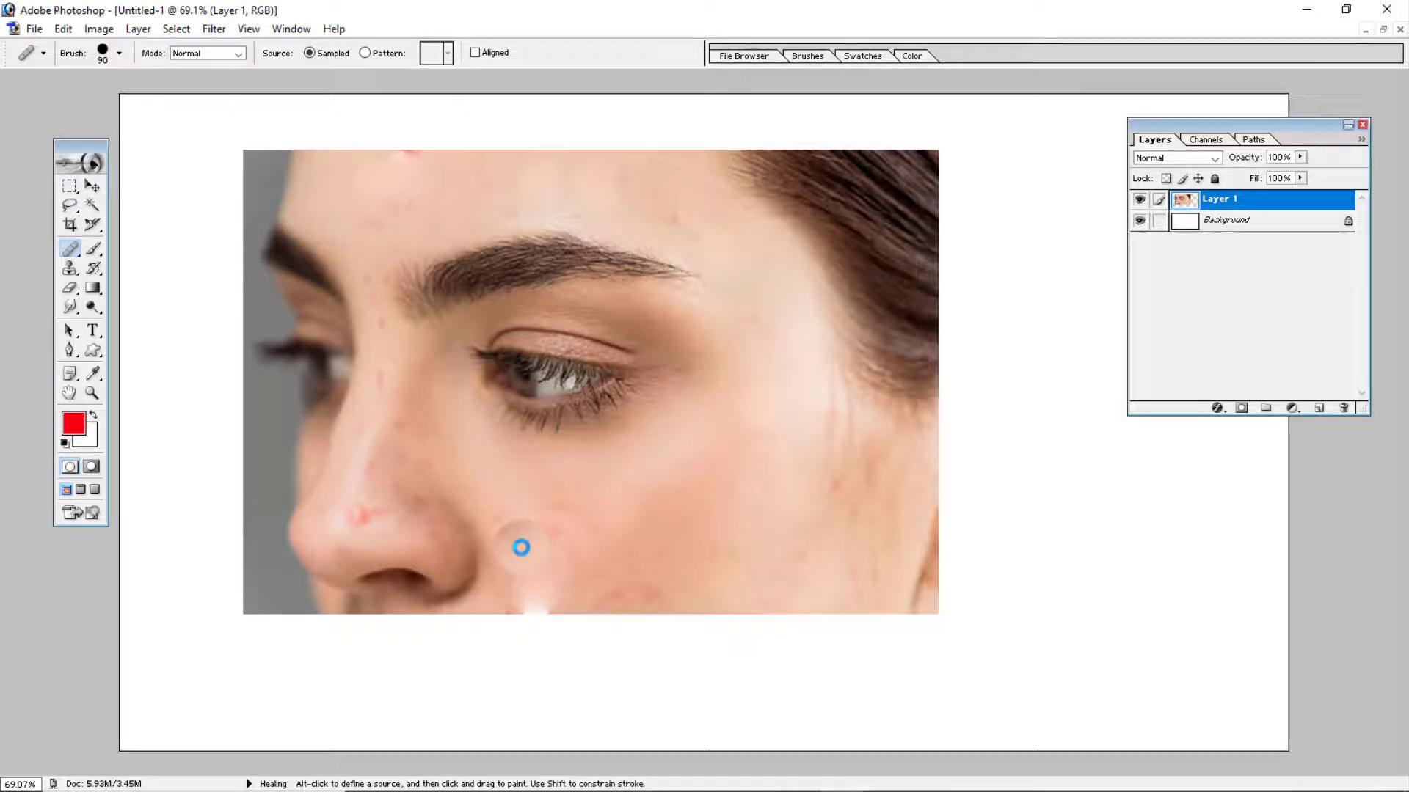
{"action": "left_click", "coordinate": [544, 503]}
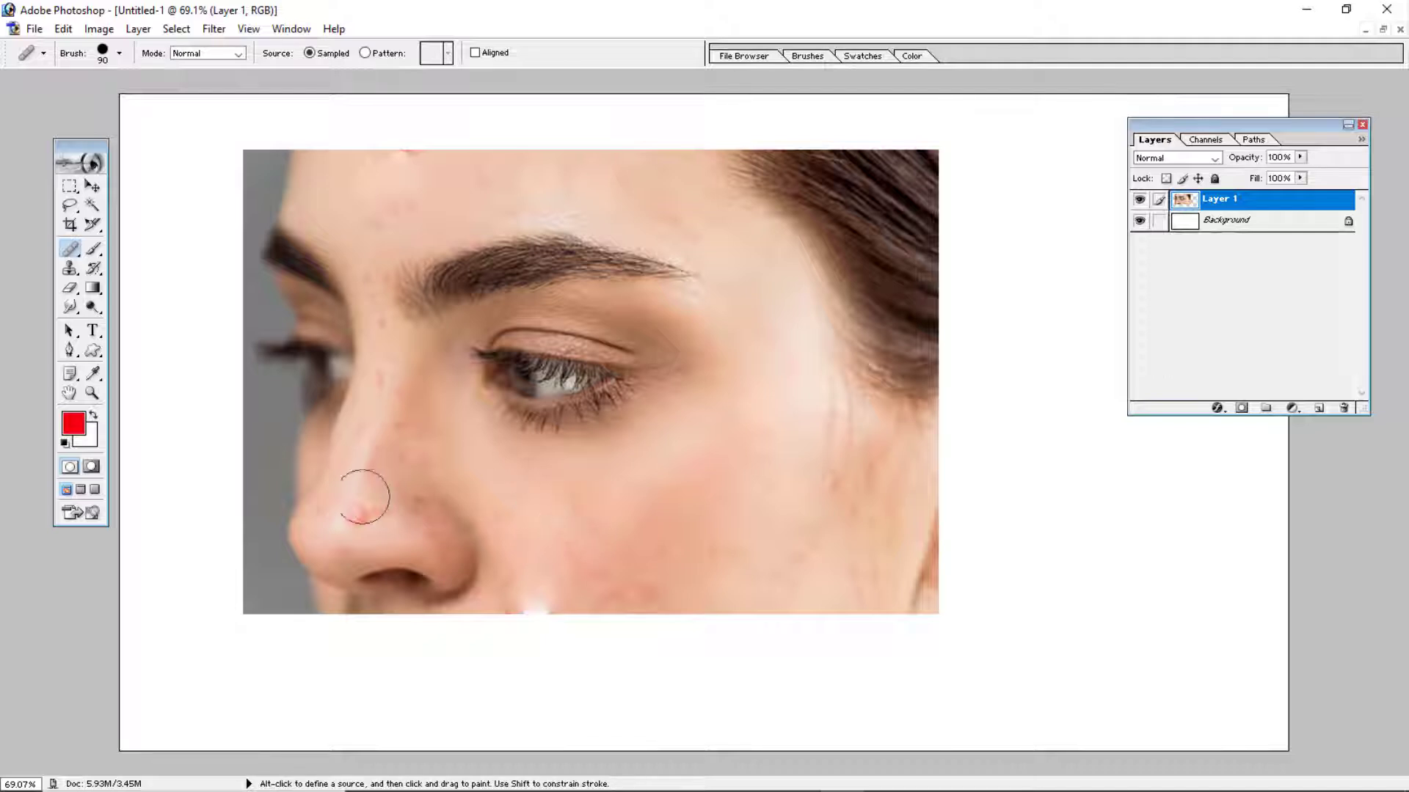
- Heal the blemishes on the nose tip, the side of the nose, and the nose bridge
{"action": "left_click", "coordinate": [358, 507]}
{"action": "left_click", "coordinate": [424, 497]}
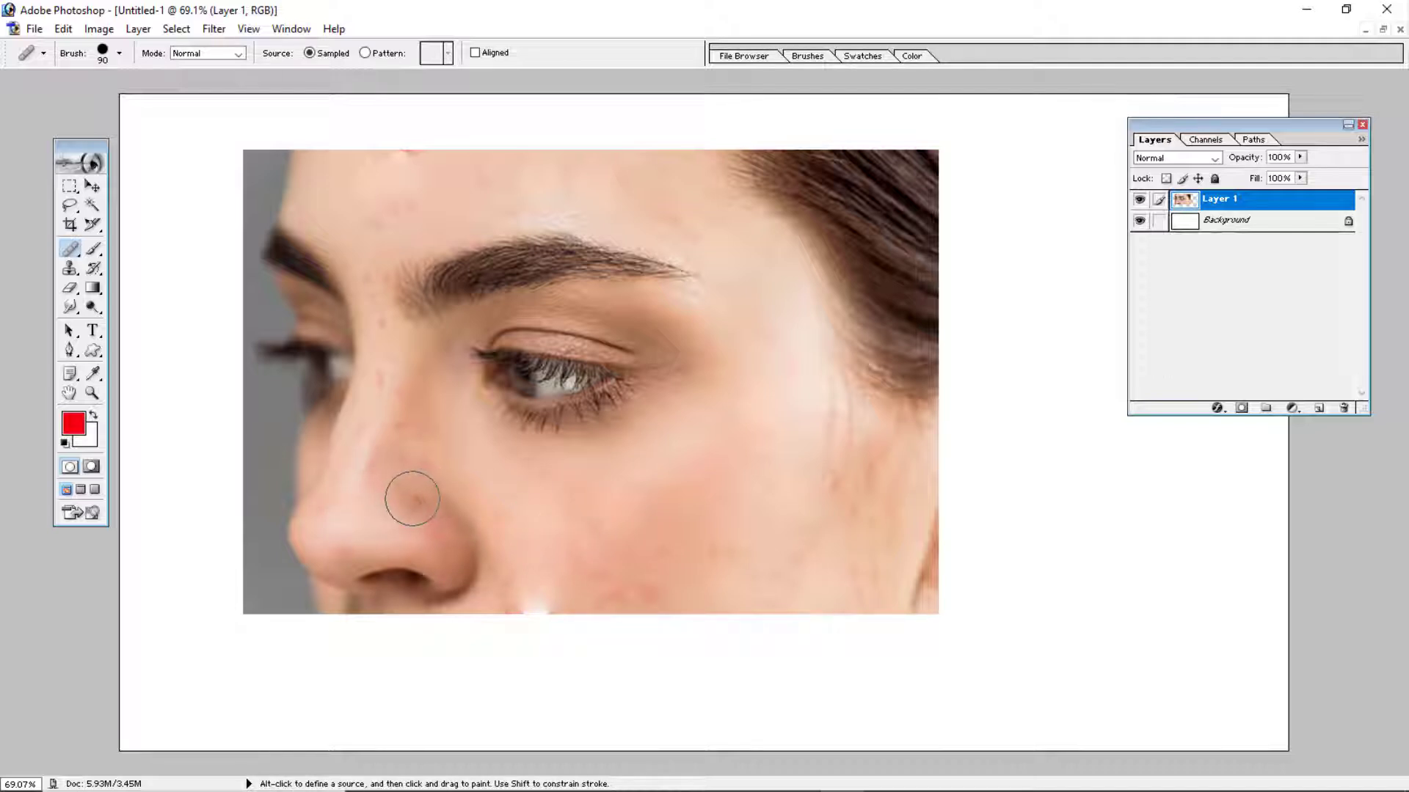
{"action": "left_click", "coordinate": [379, 377]}
{"action": "left_click", "coordinate": [380, 340]}
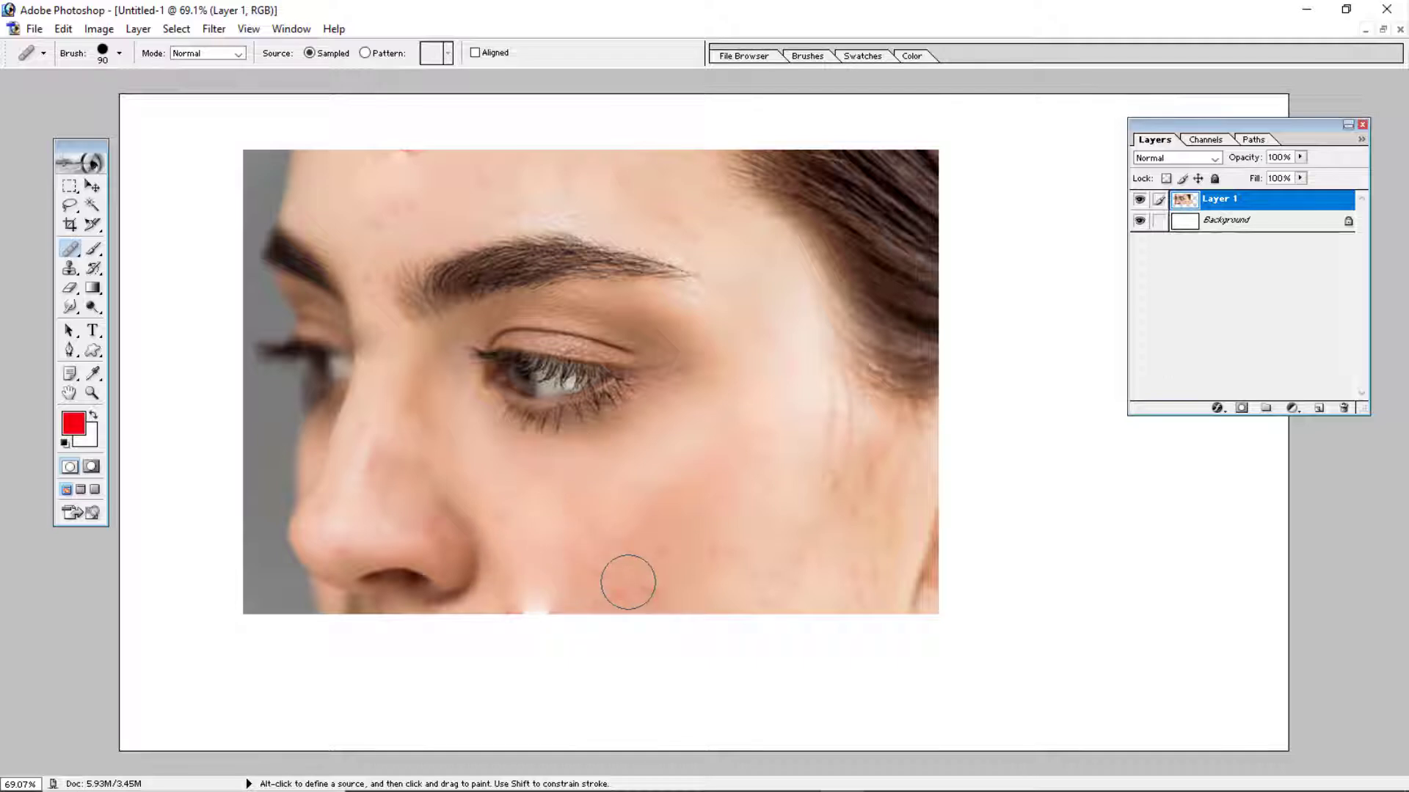
- Heal the remaining spots on the lower cheek, beside the nose, and below the eye's outer corner
{"action": "left_click", "coordinate": [628, 582]}
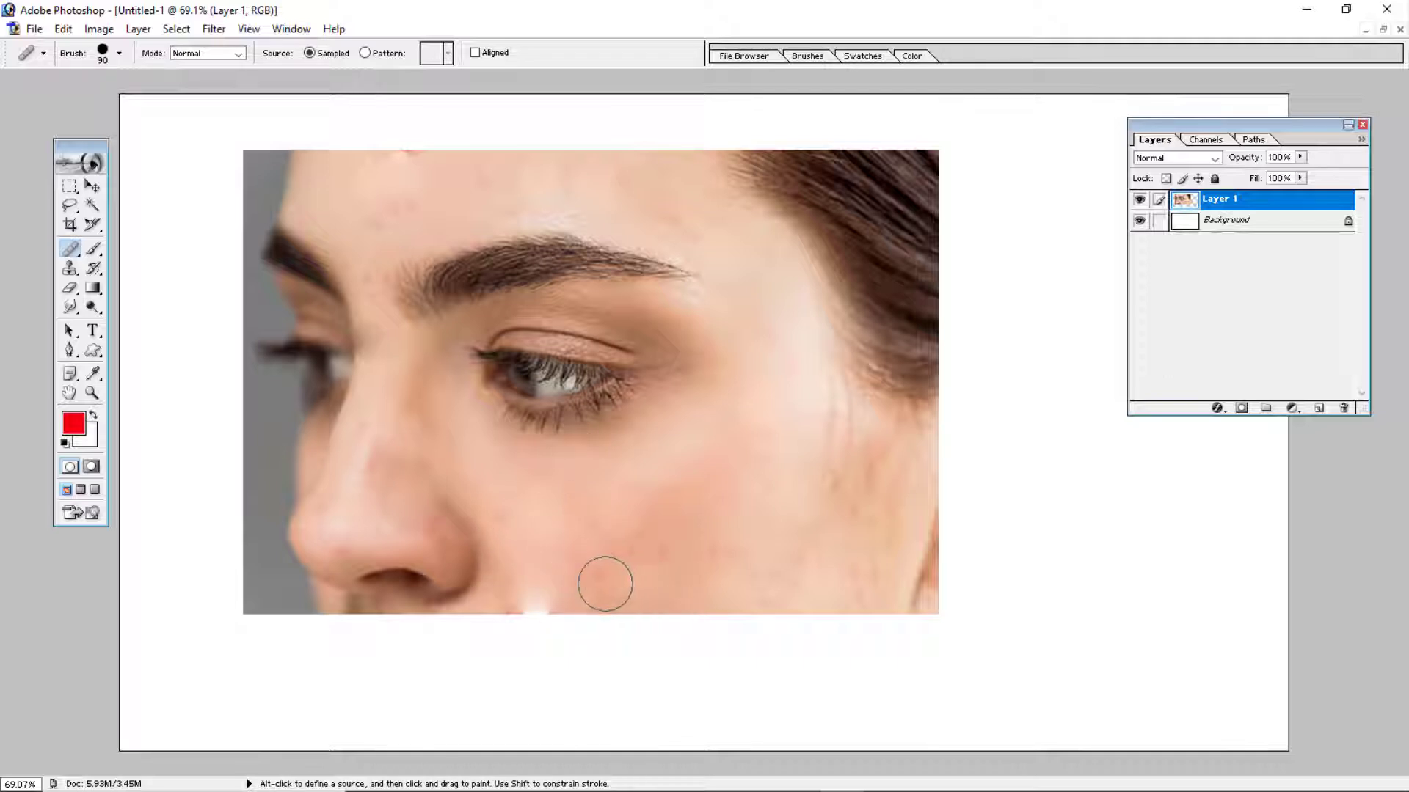
{"action": "left_click", "coordinate": [530, 503]}
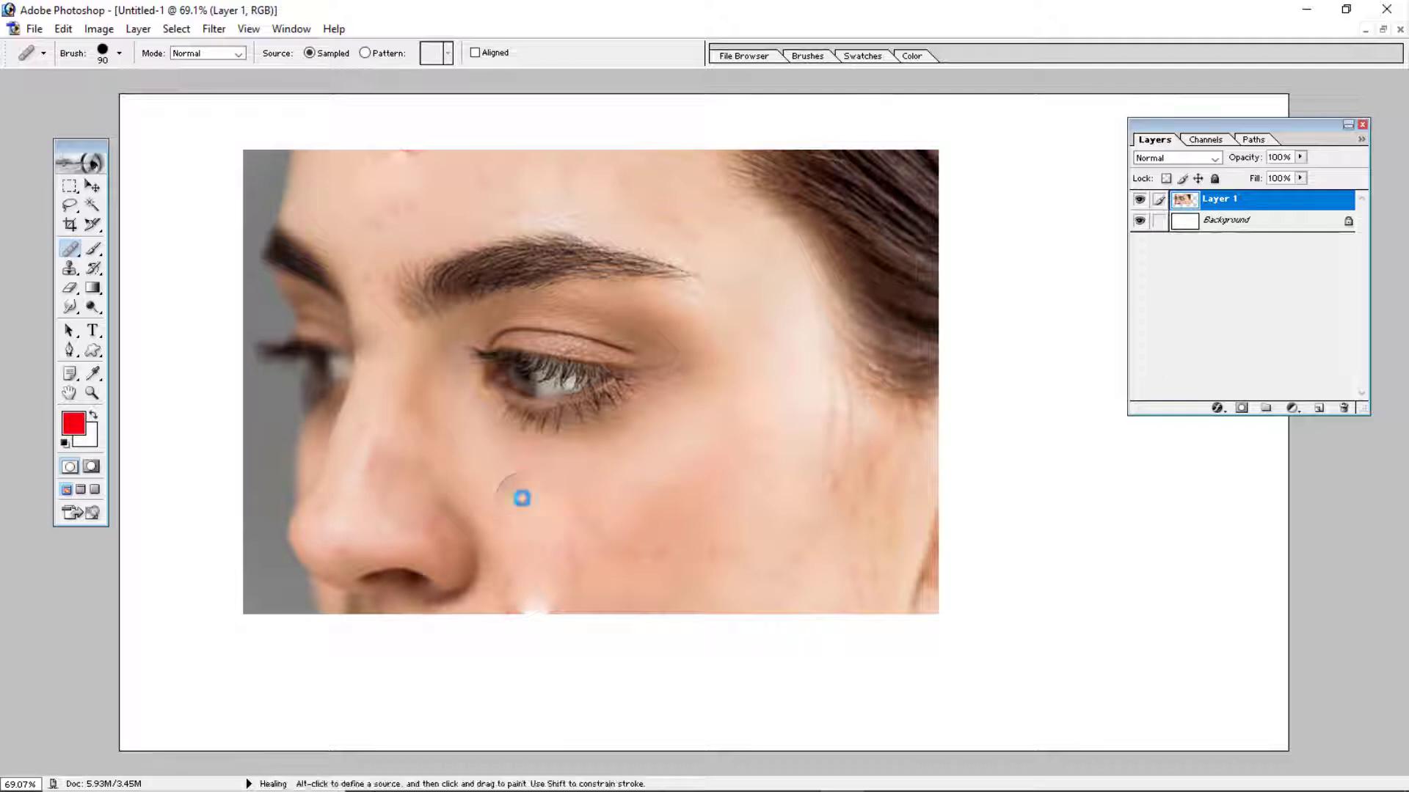
{"action": "left_click", "coordinate": [699, 463]}
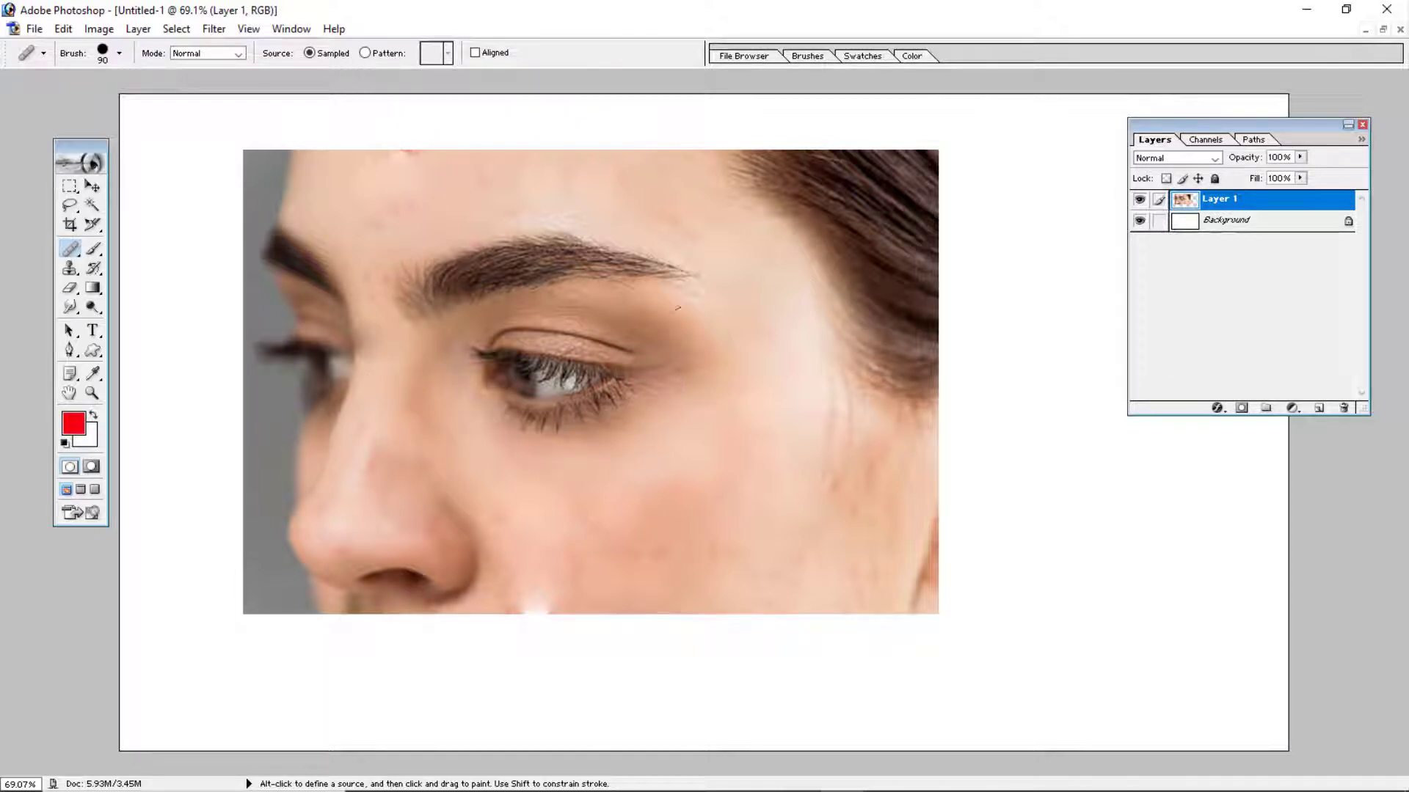
{"action": "left_click", "coordinate": [76, 253]}
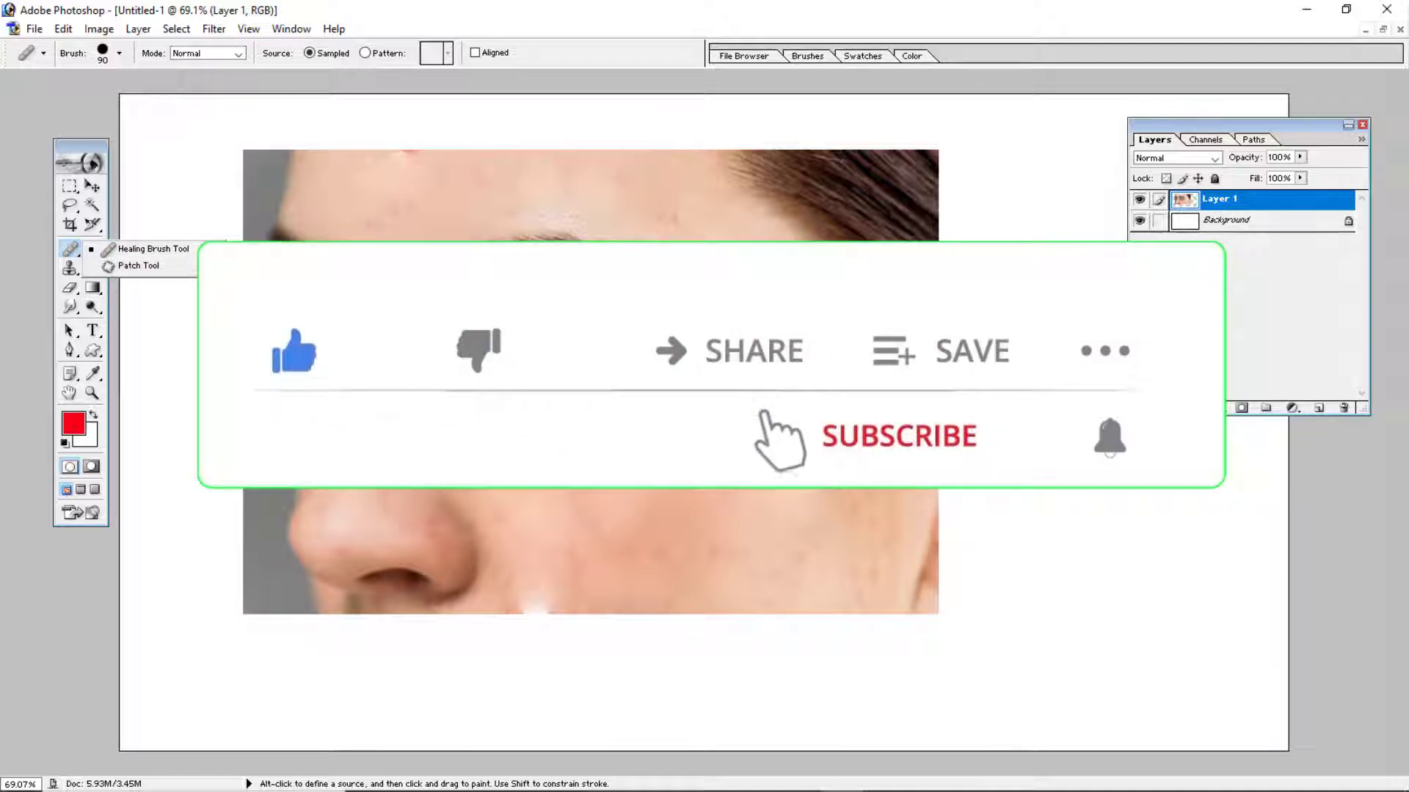
{"action": "left_click", "coordinate": [72, 257]}
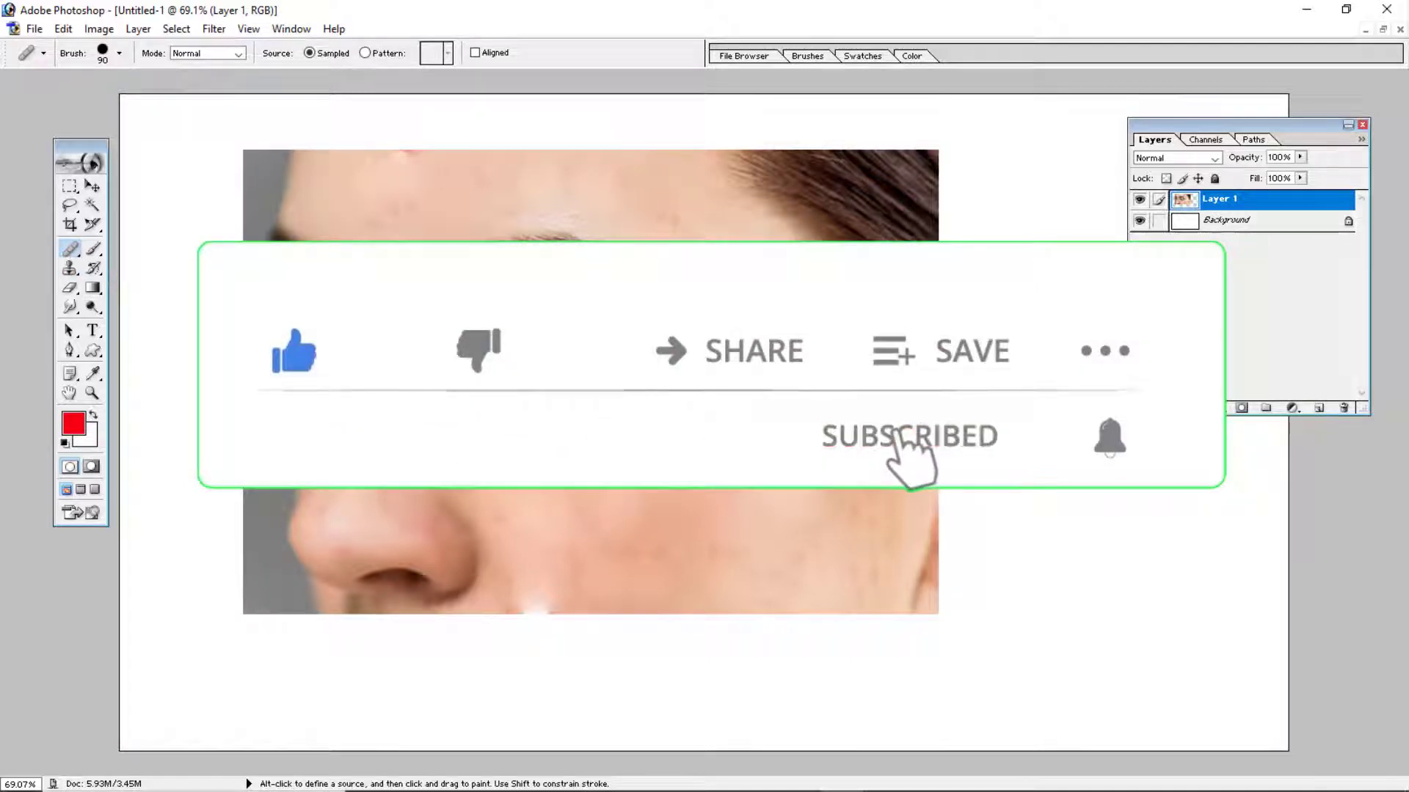
{"action": "left_click", "coordinate": [83, 252]}
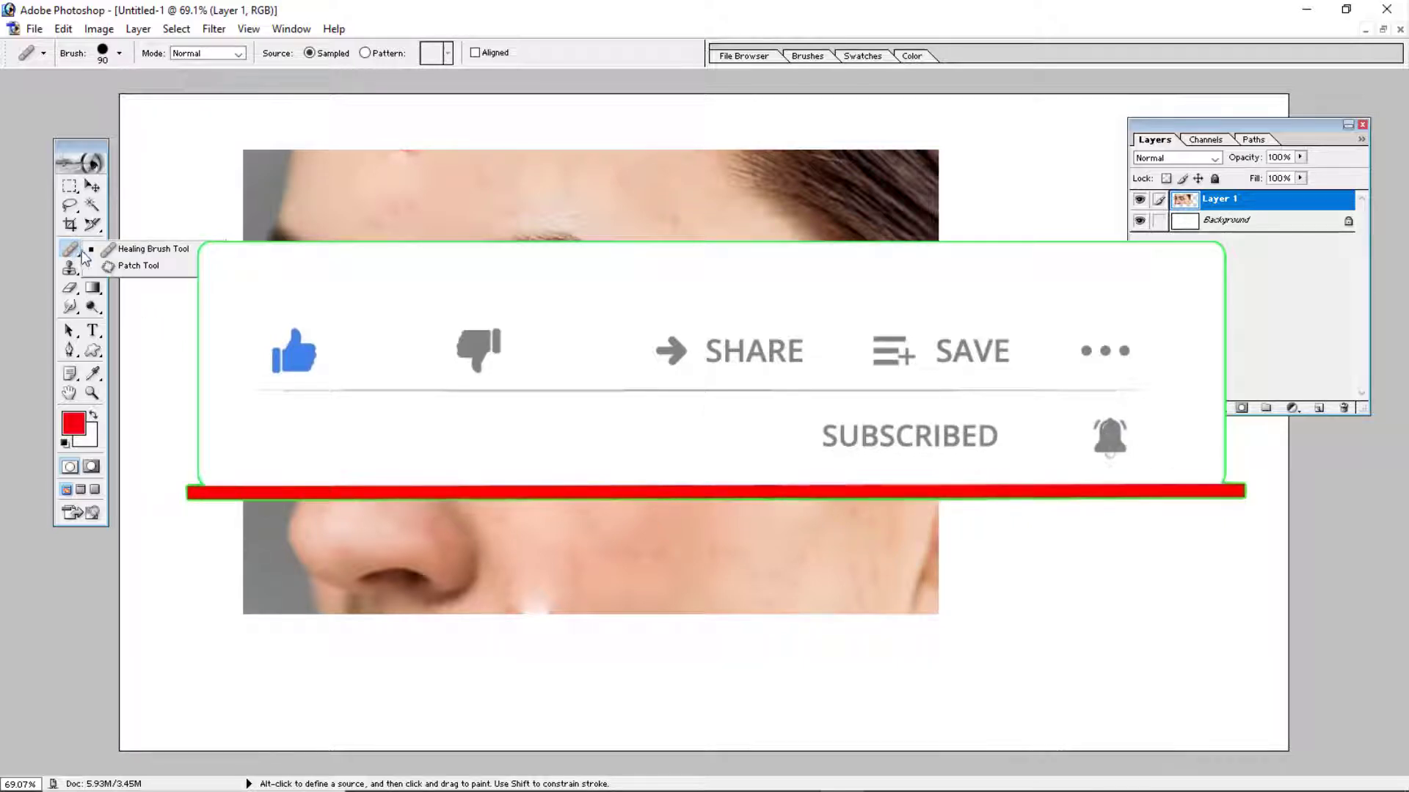
{"action": "left_click", "coordinate": [151, 250]}
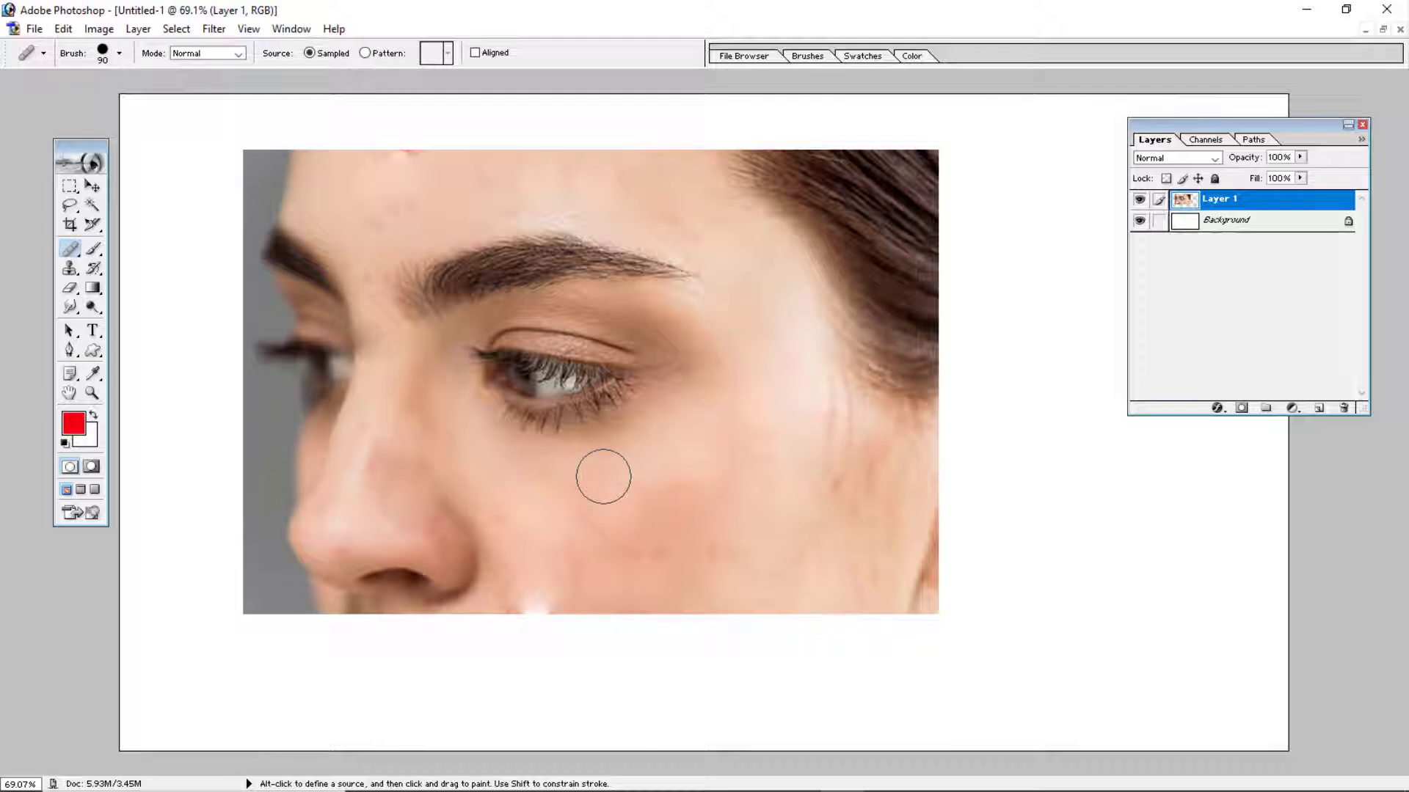
- Sample clean skin on the cheek below the eye and heal the strands and spots on the outer cheek below the hairline
{"action": "key", "text": "alt"}
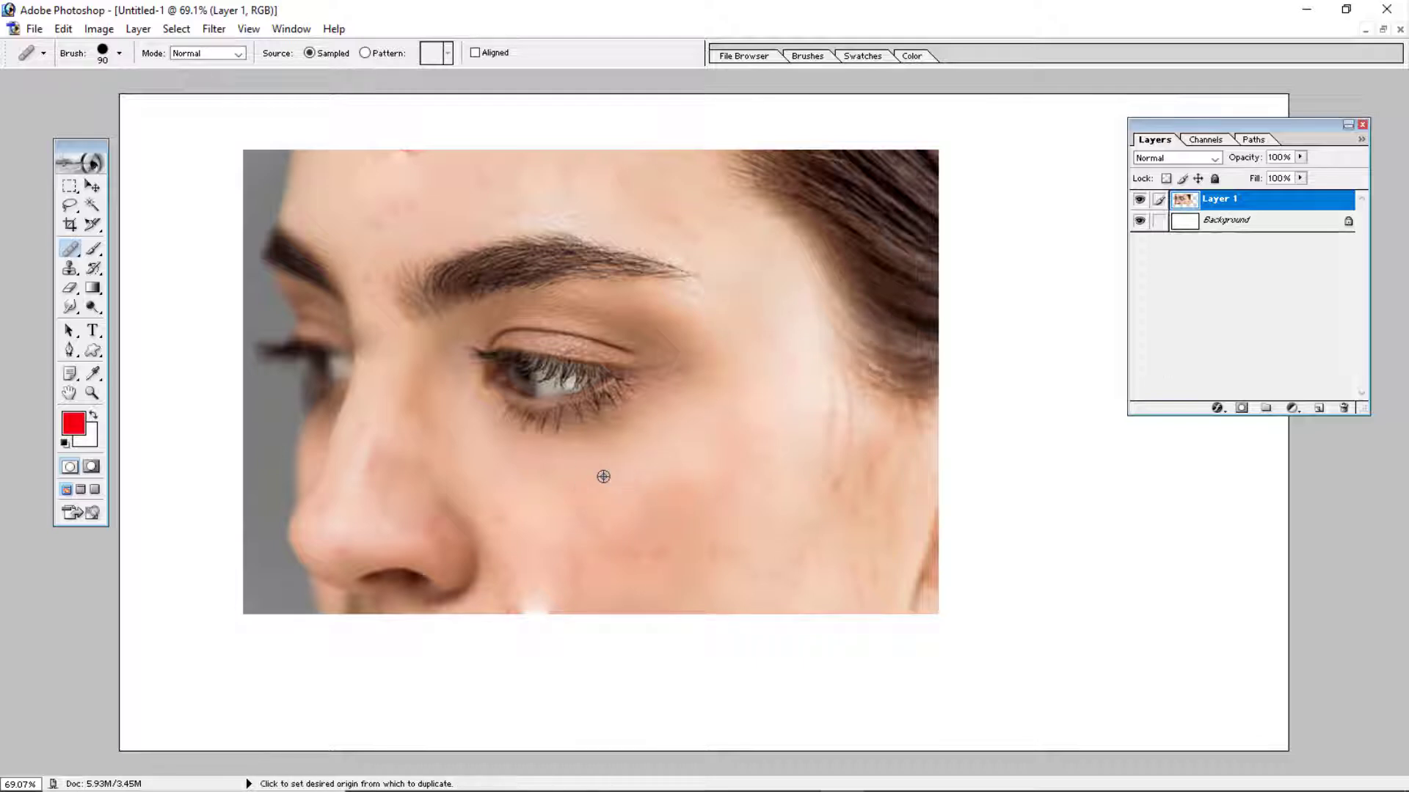
{"action": "left_click", "coordinate": [603, 477], "text": "alt"}
{"action": "mouse_move", "coordinate": [855, 426]}
{"action": "left_mouse_down"}
{"action": "mouse_move", "coordinate": [839, 455]}
{"action": "mouse_move", "coordinate": [878, 471]}
{"action": "left_mouse_up"}
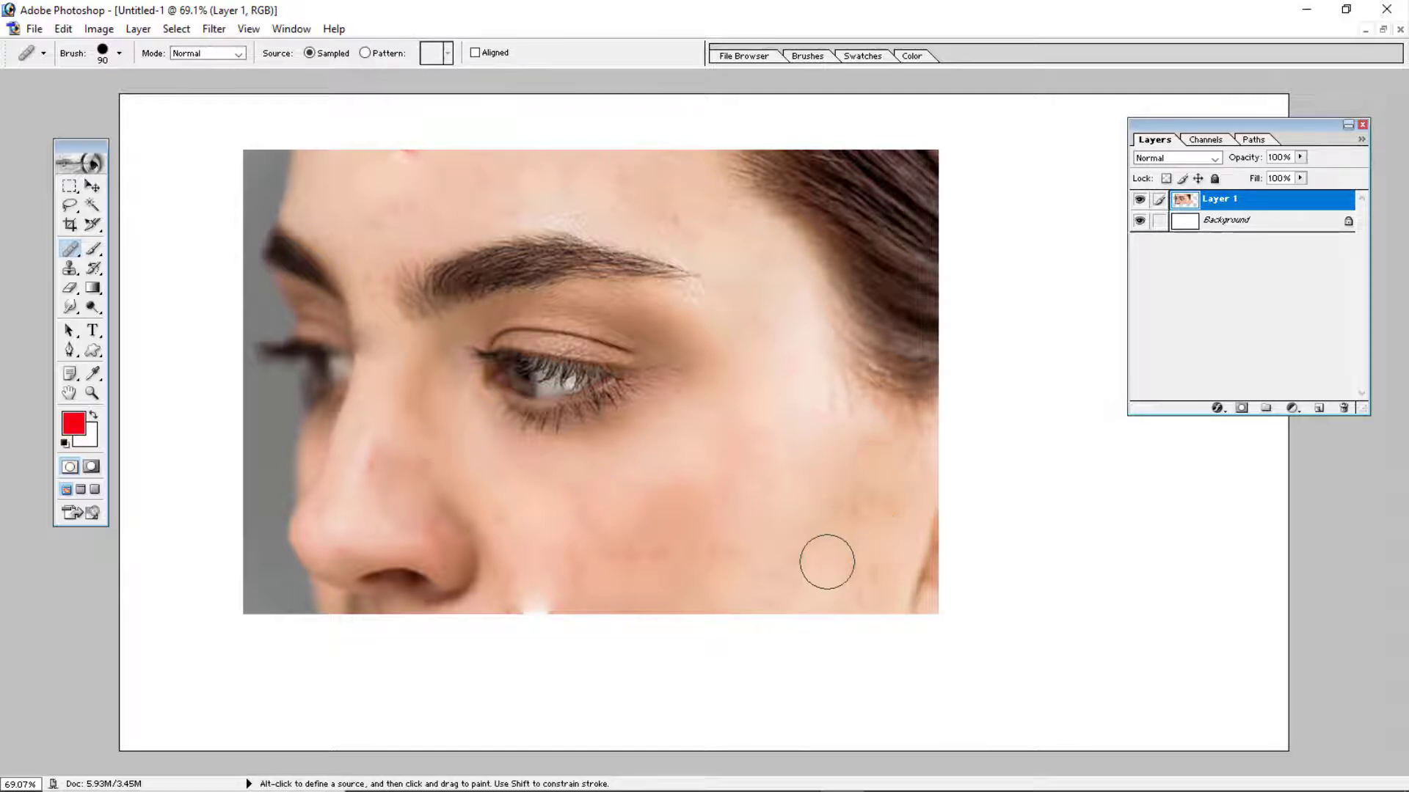
{"action": "left_click_drag", "start_coordinate": [836, 412], "coordinate": [836, 403]}
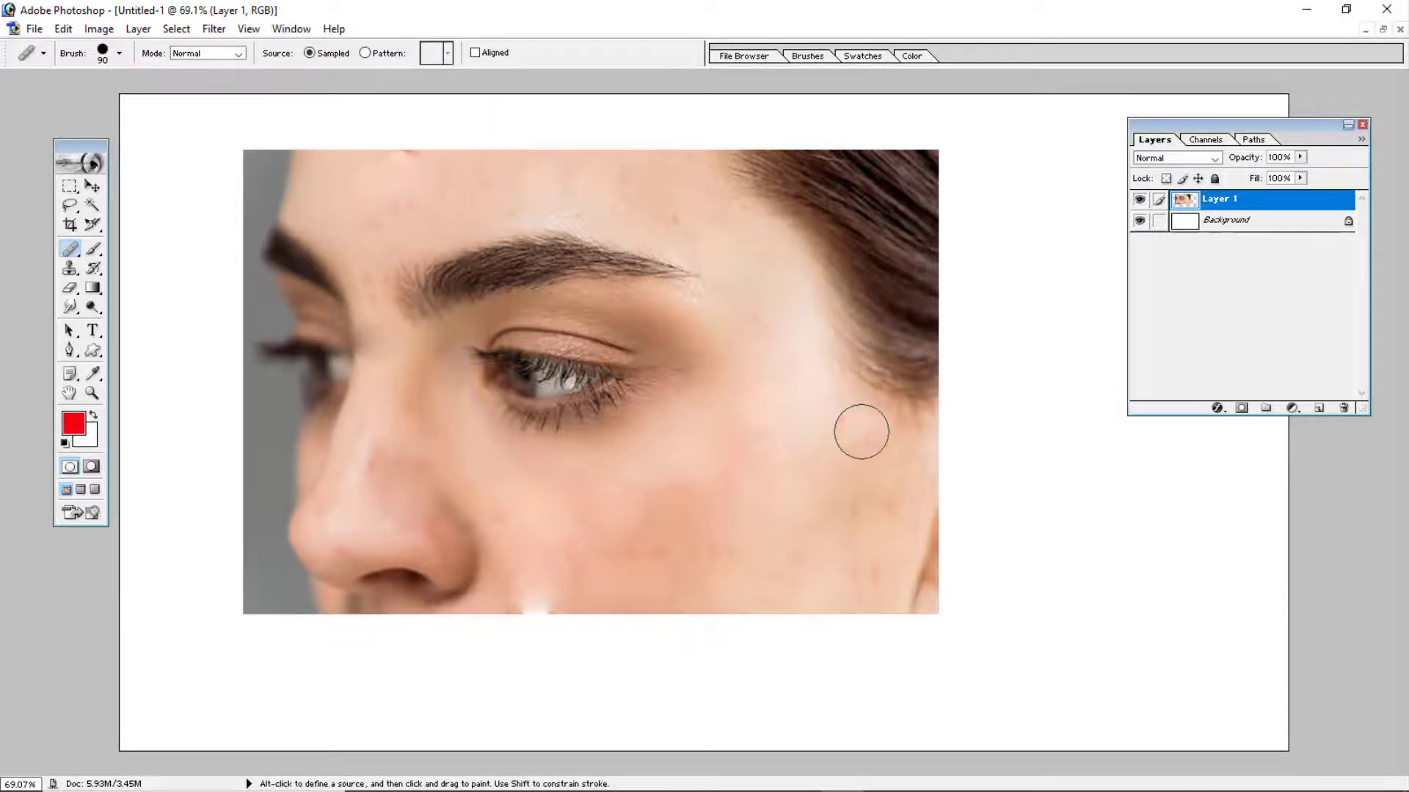
{"action": "left_click", "coordinate": [859, 431]}
{"action": "left_click", "coordinate": [878, 438]}
{"action": "left_click", "coordinate": [880, 466]}
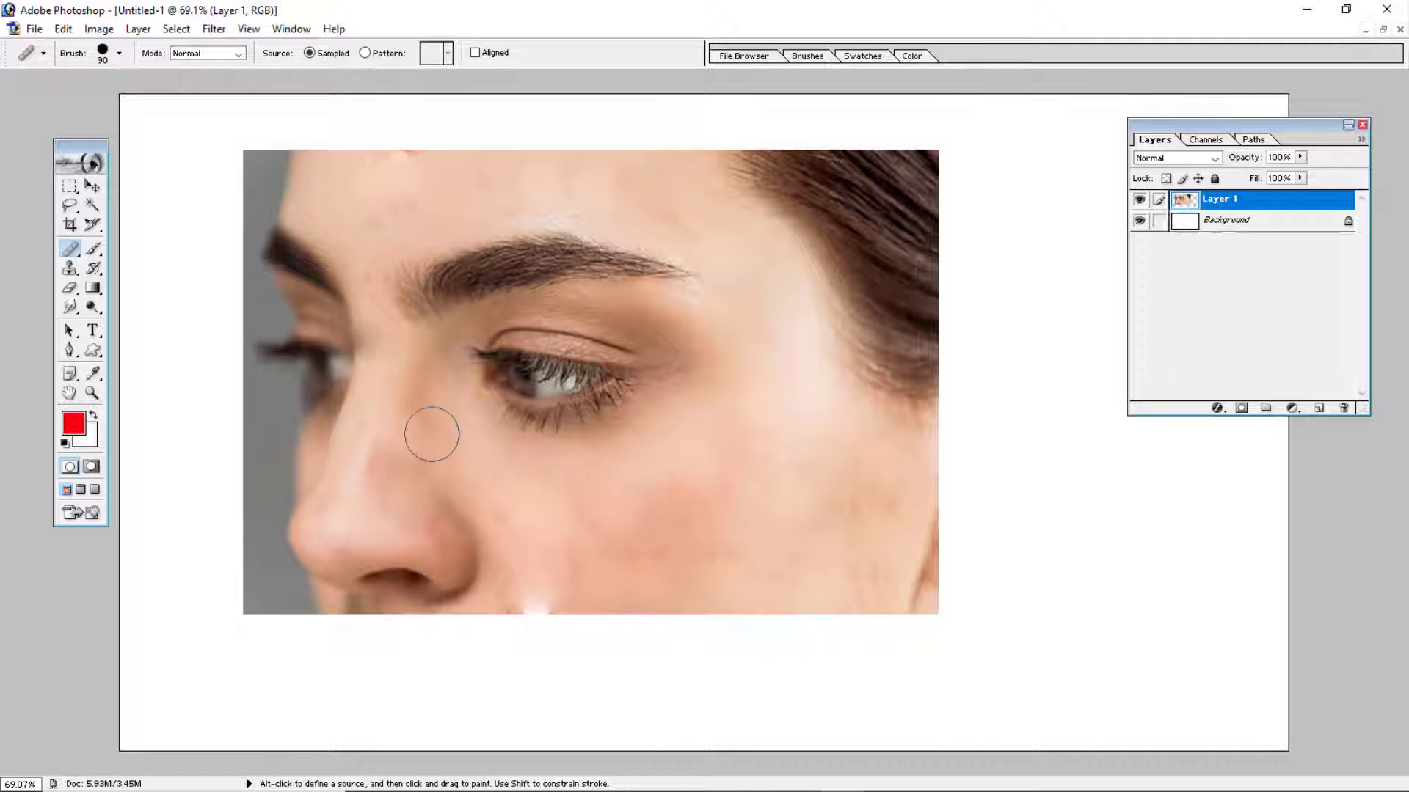
- Activate the Patch tool and hide Layer 1 with the retouched face
{"action": "left_click", "coordinate": [78, 255]}
{"action": "left_click", "coordinate": [136, 263]}
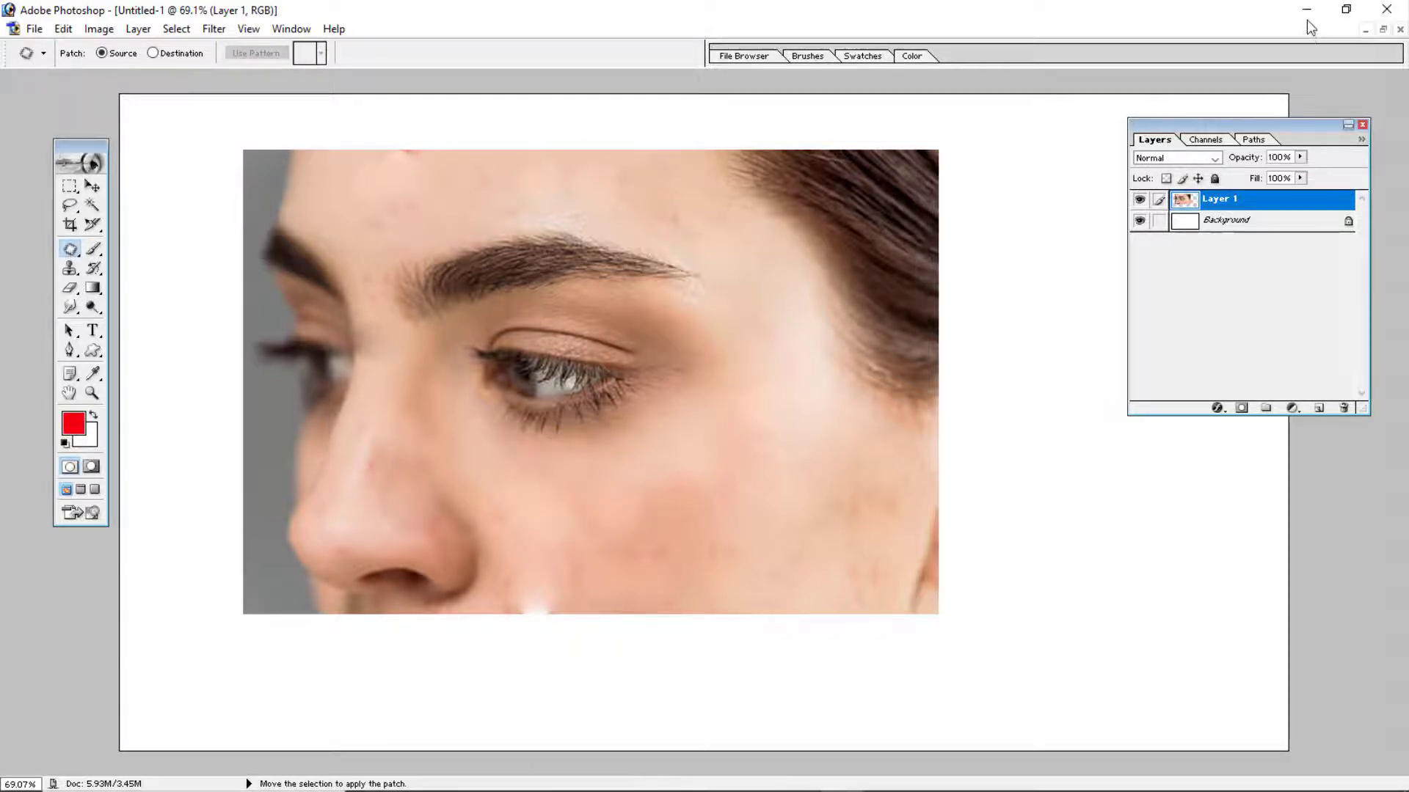
{"action": "left_click", "coordinate": [1139, 203]}
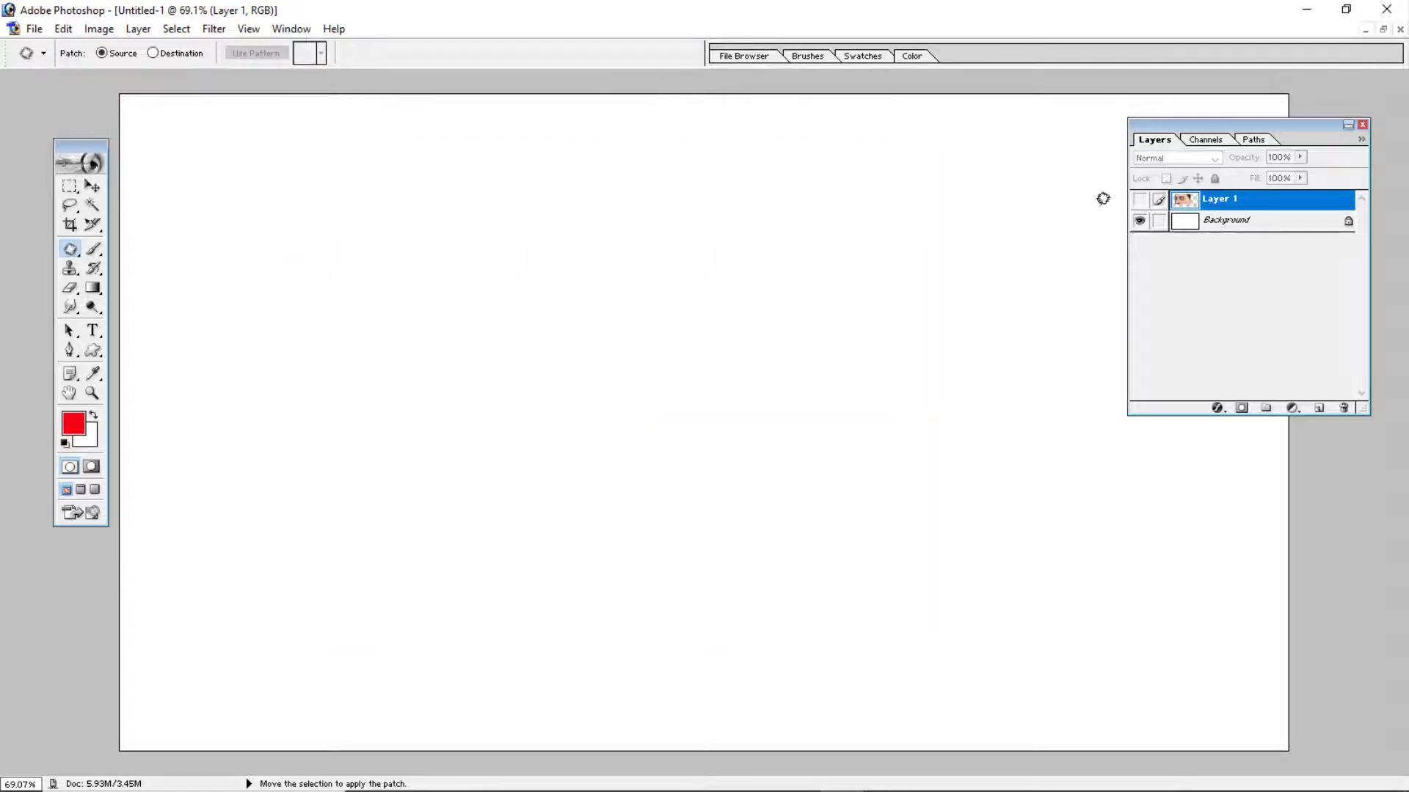
- Open the pim 01 photo from the New folder window in Photoshop and convert its locked background into a regular layer
{"action": "left_click", "coordinate": [1306, 11]}
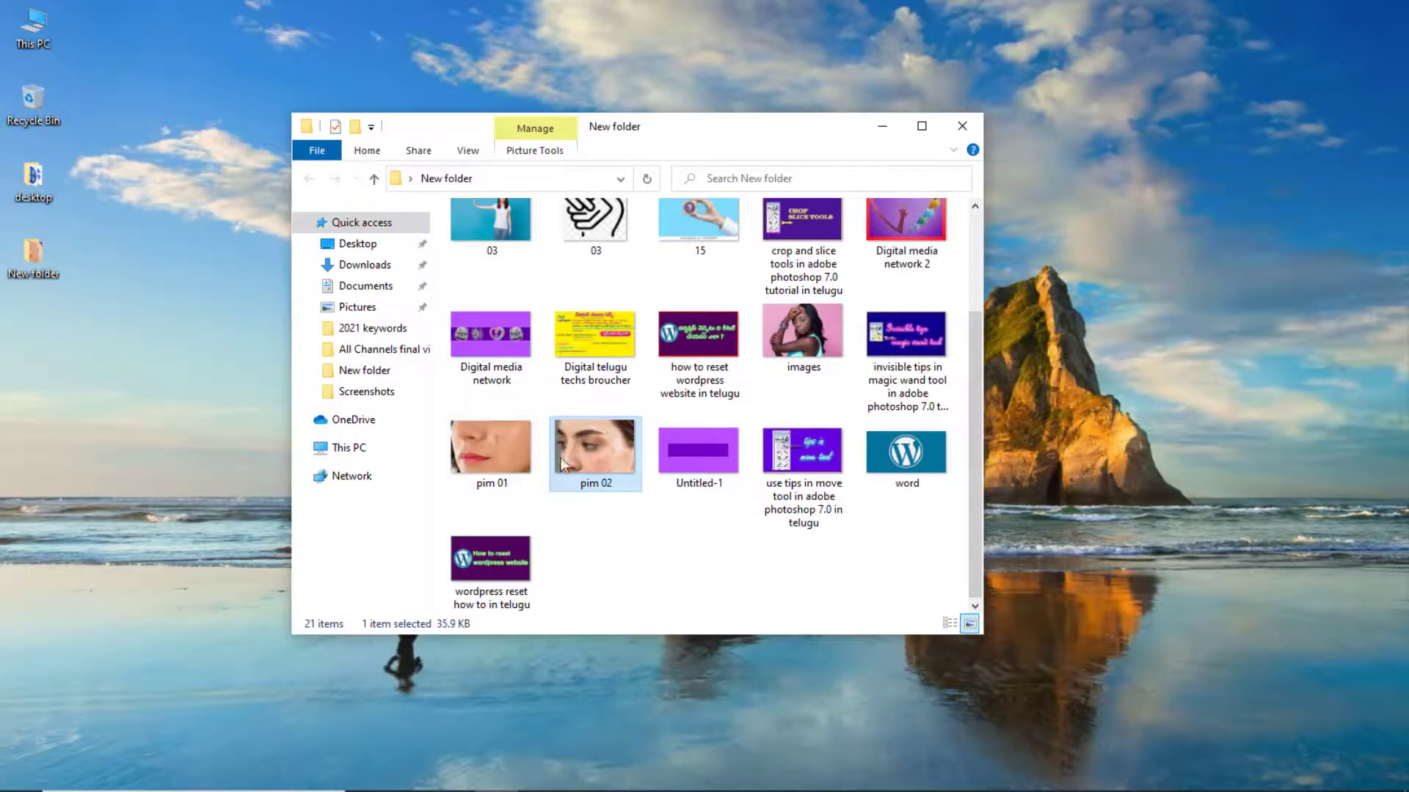
{"action": "left_click_drag", "start_coordinate": [488, 436], "coordinate": [569, 404]}
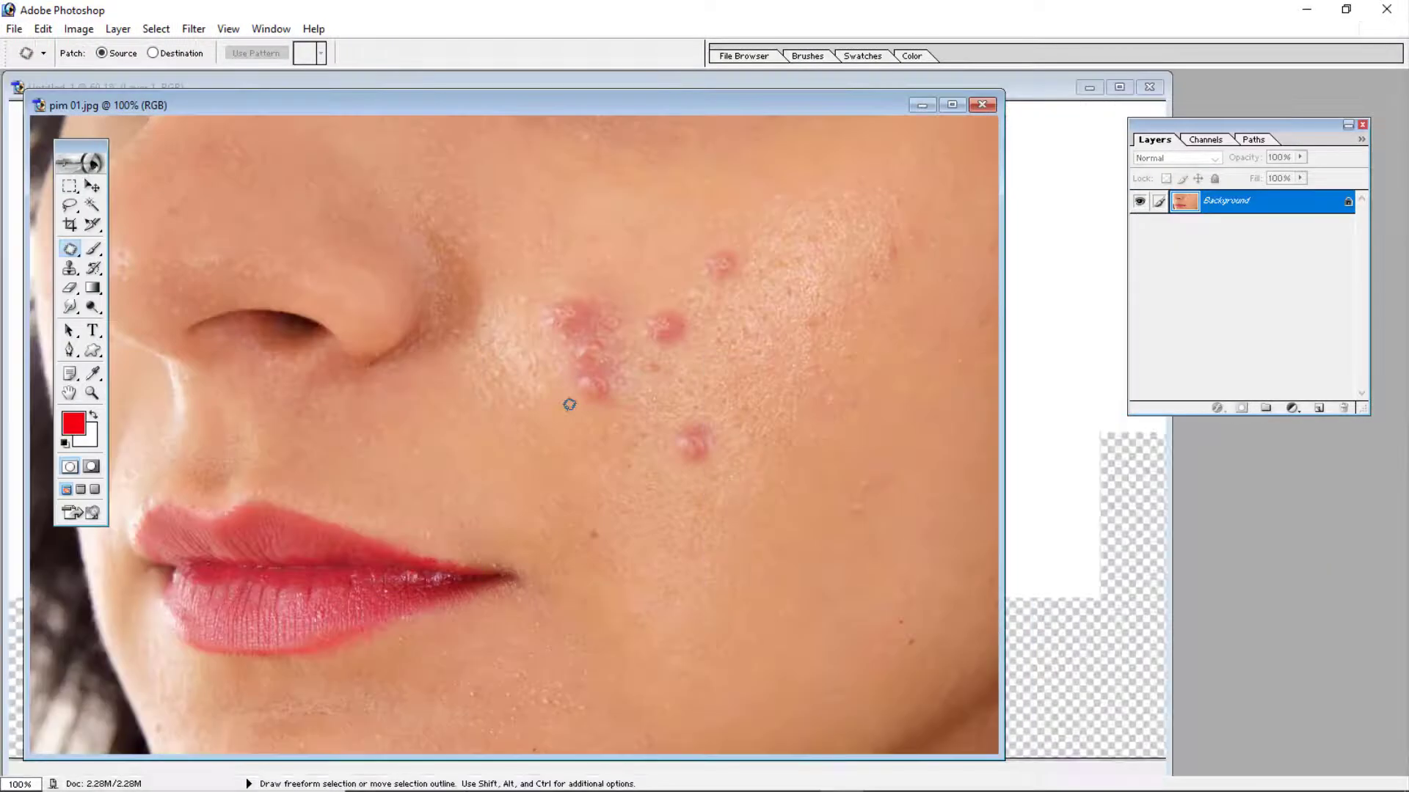
{"action": "double_click", "coordinate": [1349, 205]}
{"action": "left_click", "coordinate": [829, 364]}
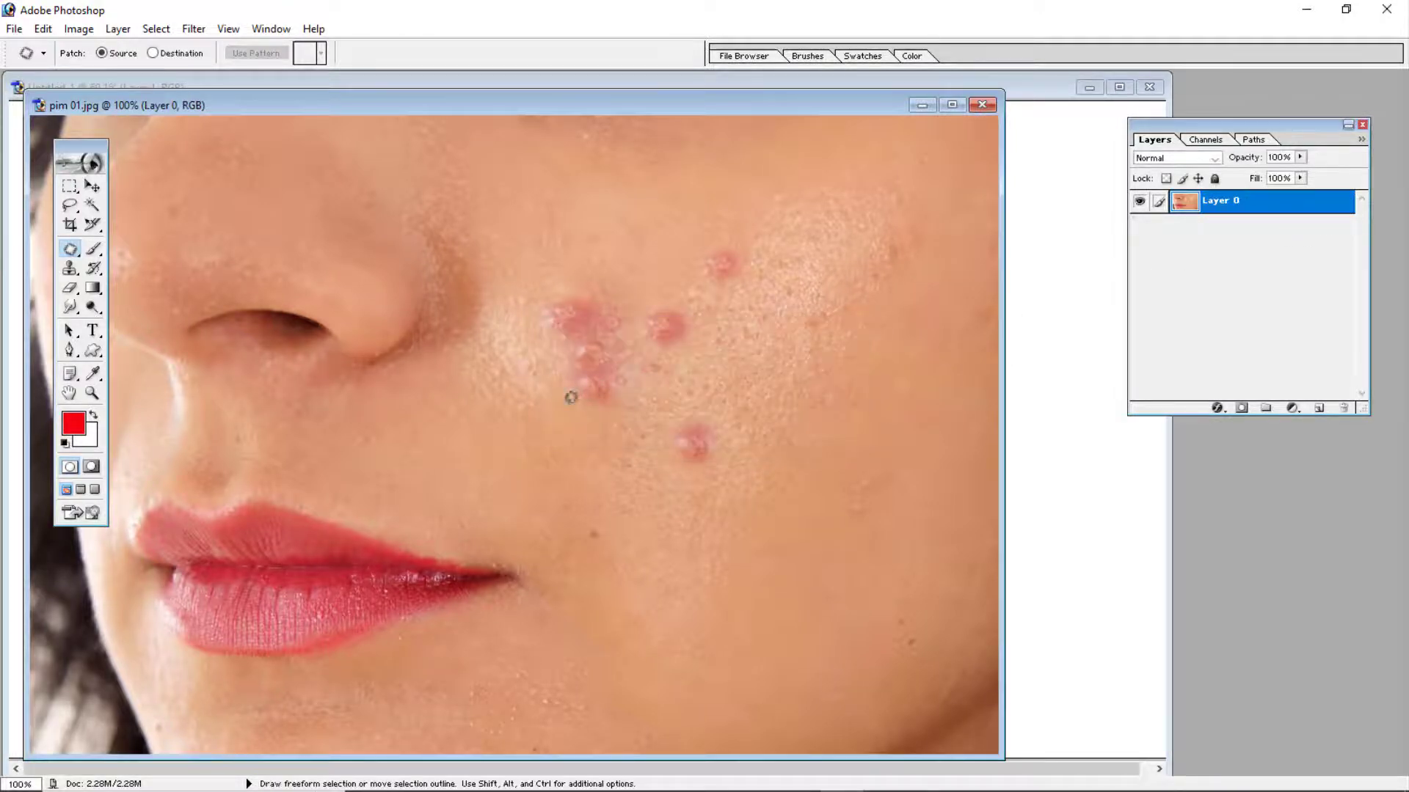
- Copy the pim 01 photo into the Untitled-1 document and place it in the middle of the maximized canvas
{"action": "key", "text": "v"}
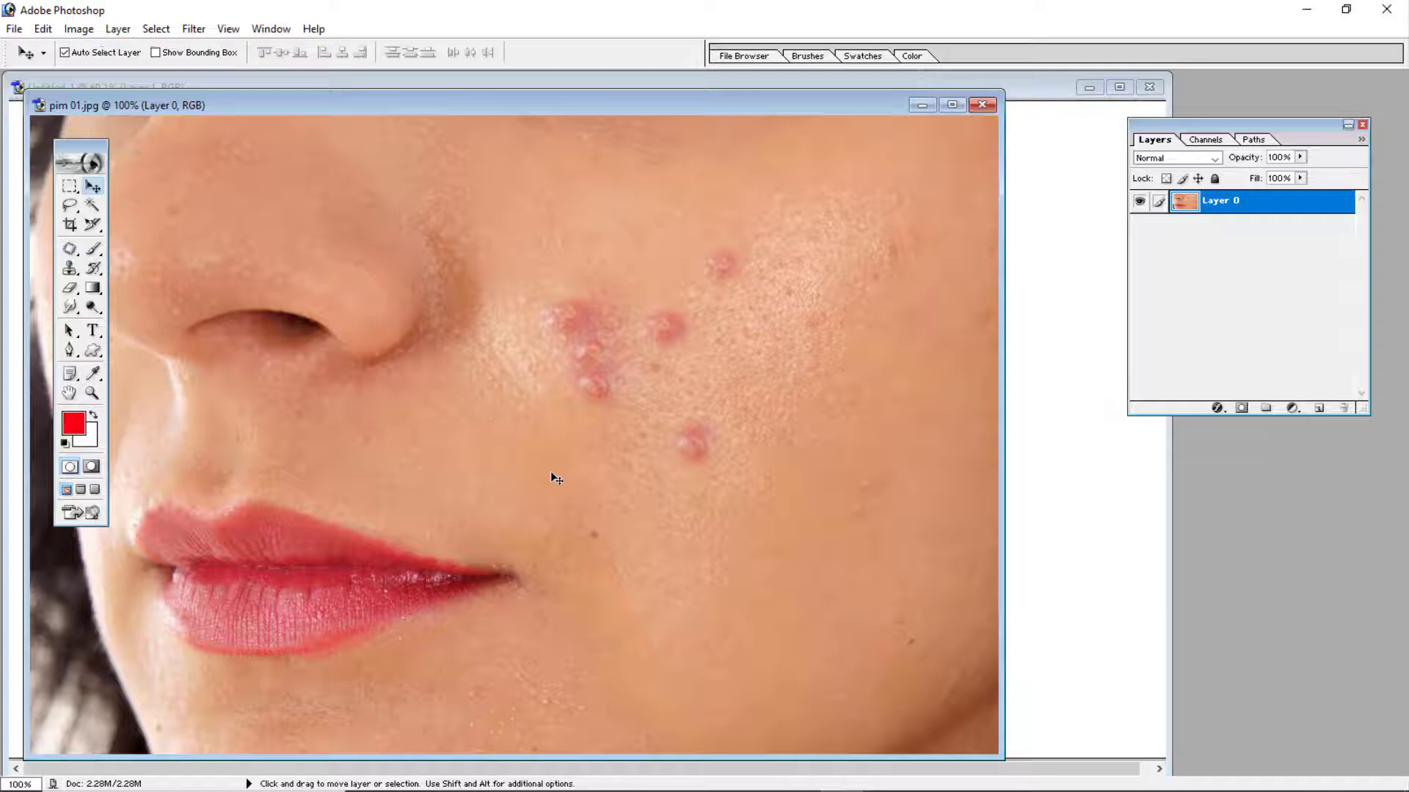
{"action": "left_click_drag", "start_coordinate": [550, 471], "coordinate": [519, 428]}
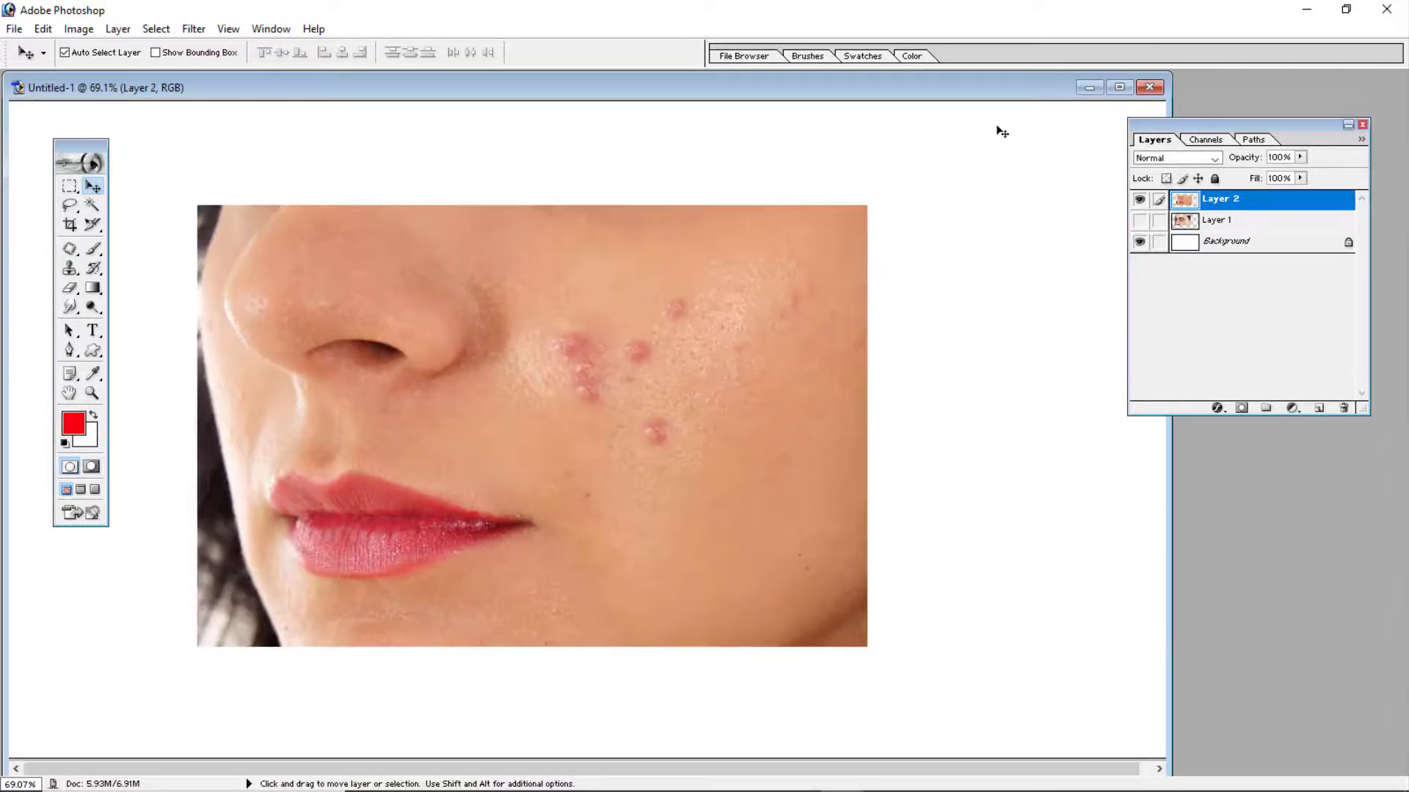
{"action": "left_click", "coordinate": [1118, 87]}
{"action": "left_click_drag", "start_coordinate": [734, 410], "coordinate": [755, 429]}
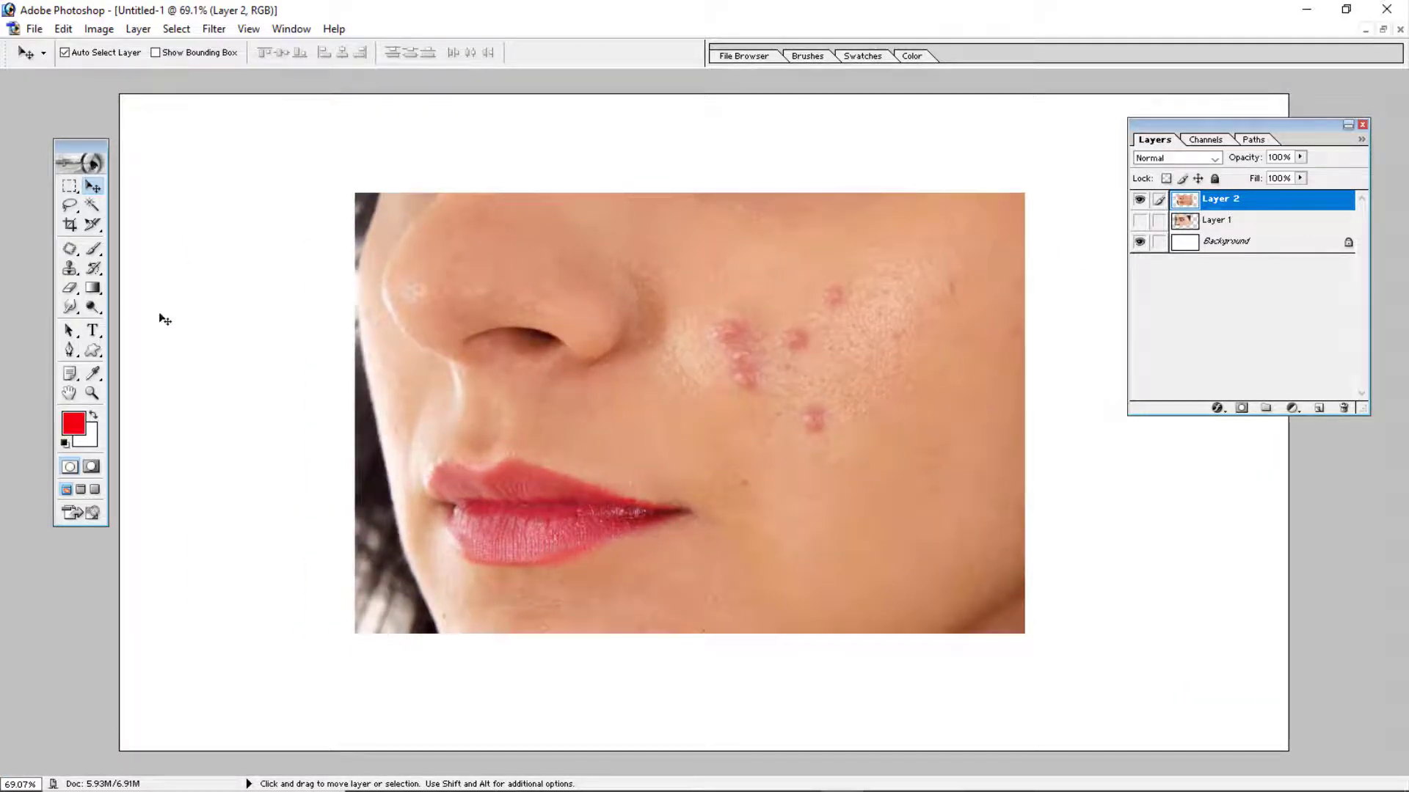
- Patch the lowest cheek blemish with the clean skin below it, re-patch the same selection from the red cluster, and deselect
{"action": "left_click", "coordinate": [71, 250]}
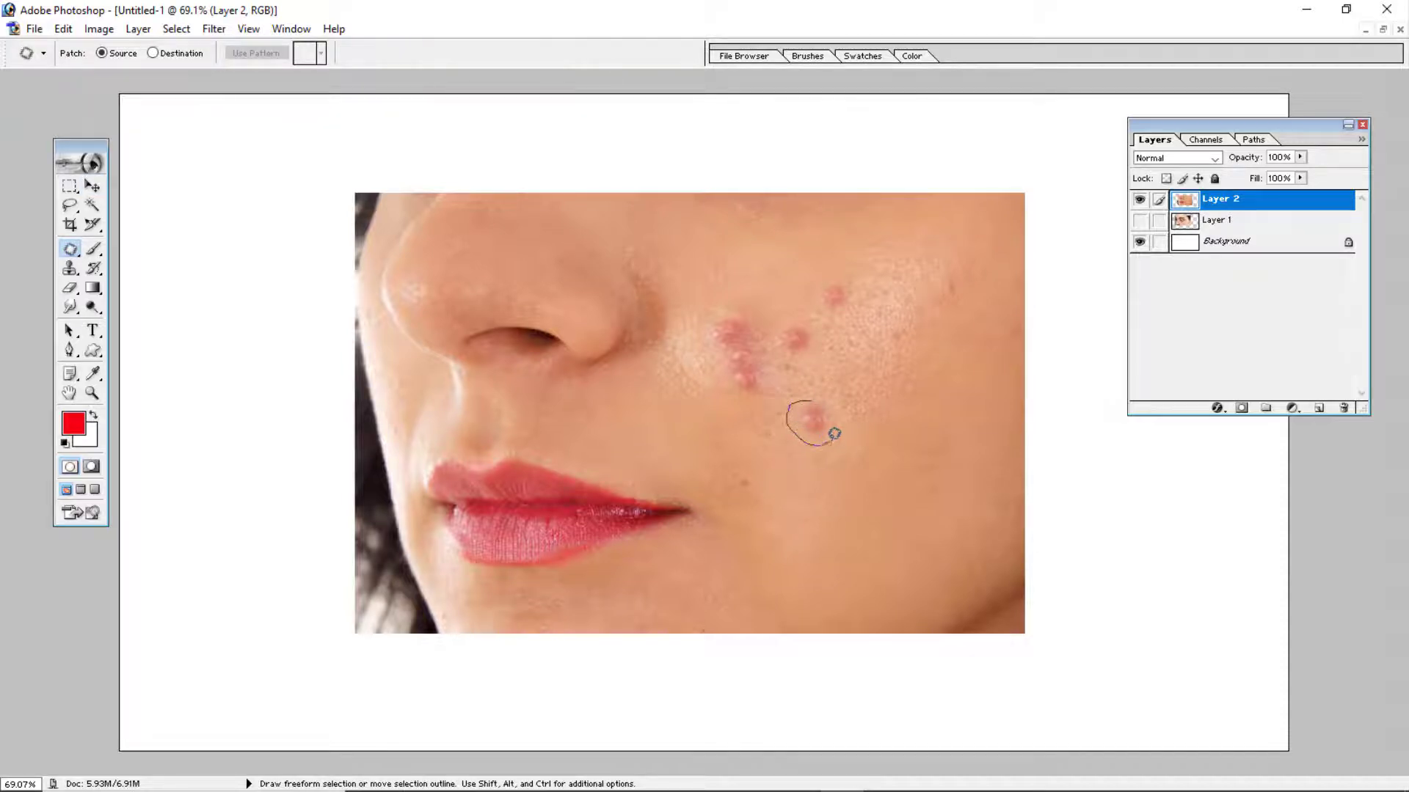
{"action": "left_click_drag", "start_coordinate": [808, 396], "coordinate": [796, 400]}
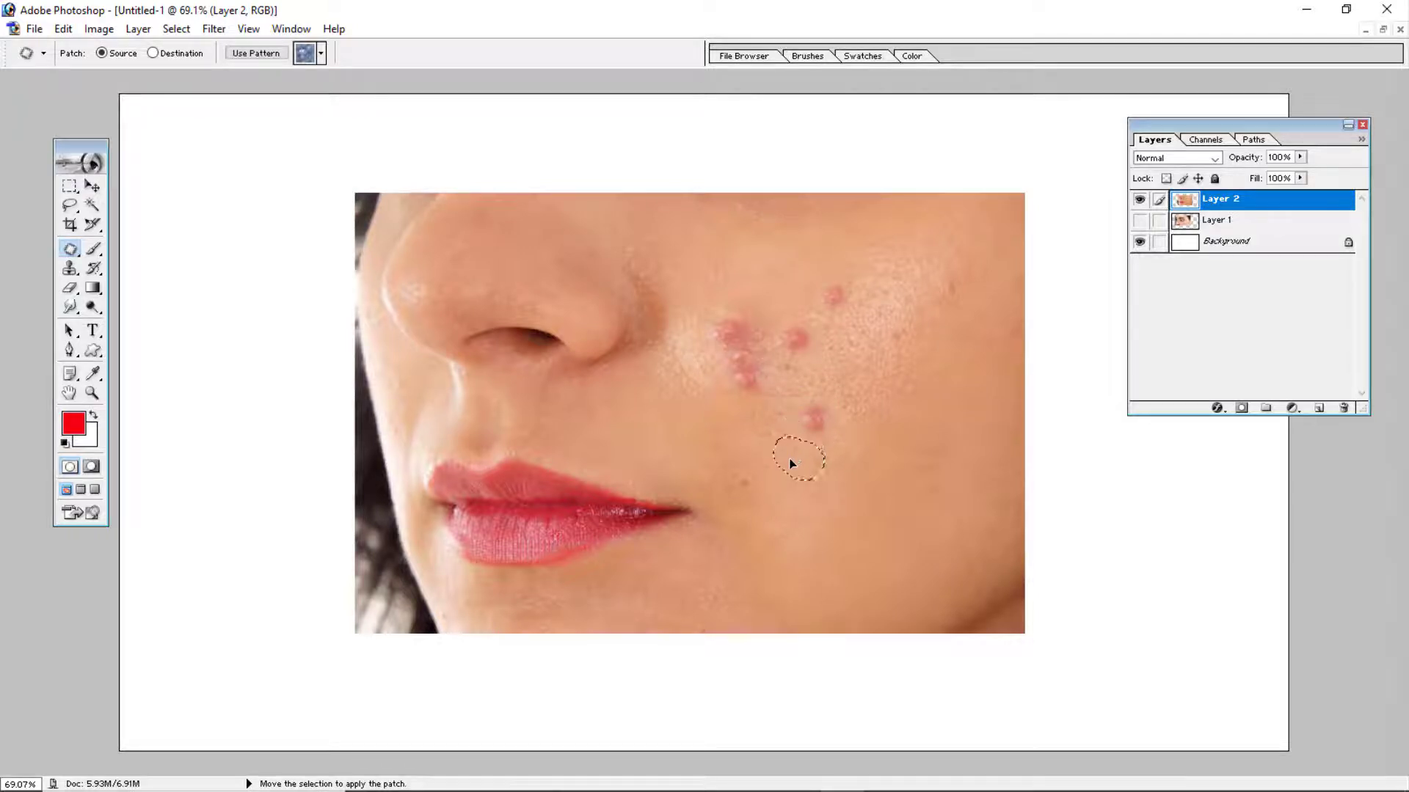
{"action": "left_click_drag", "start_coordinate": [781, 472], "coordinate": [781, 472]}
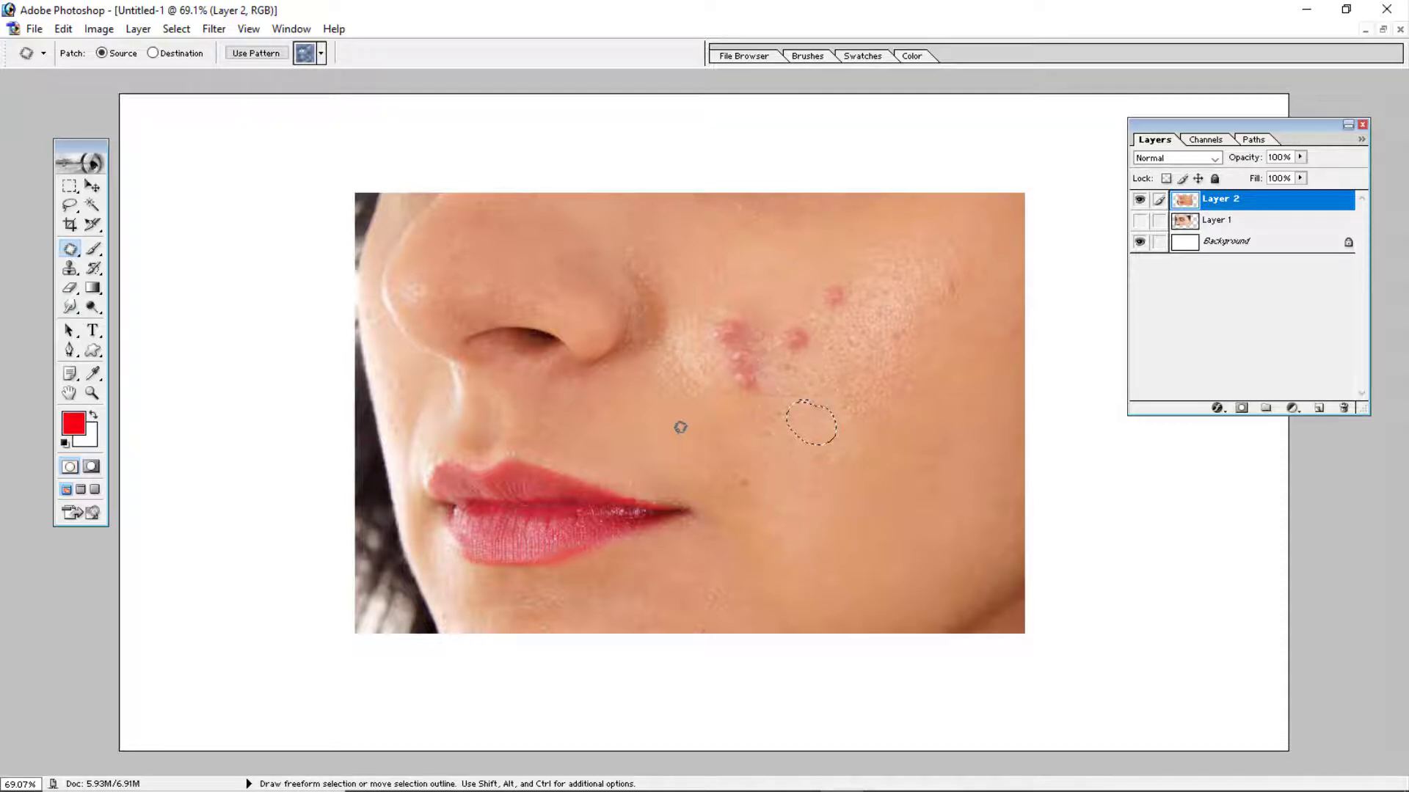
{"action": "left_click_drag", "start_coordinate": [810, 430], "coordinate": [748, 378]}
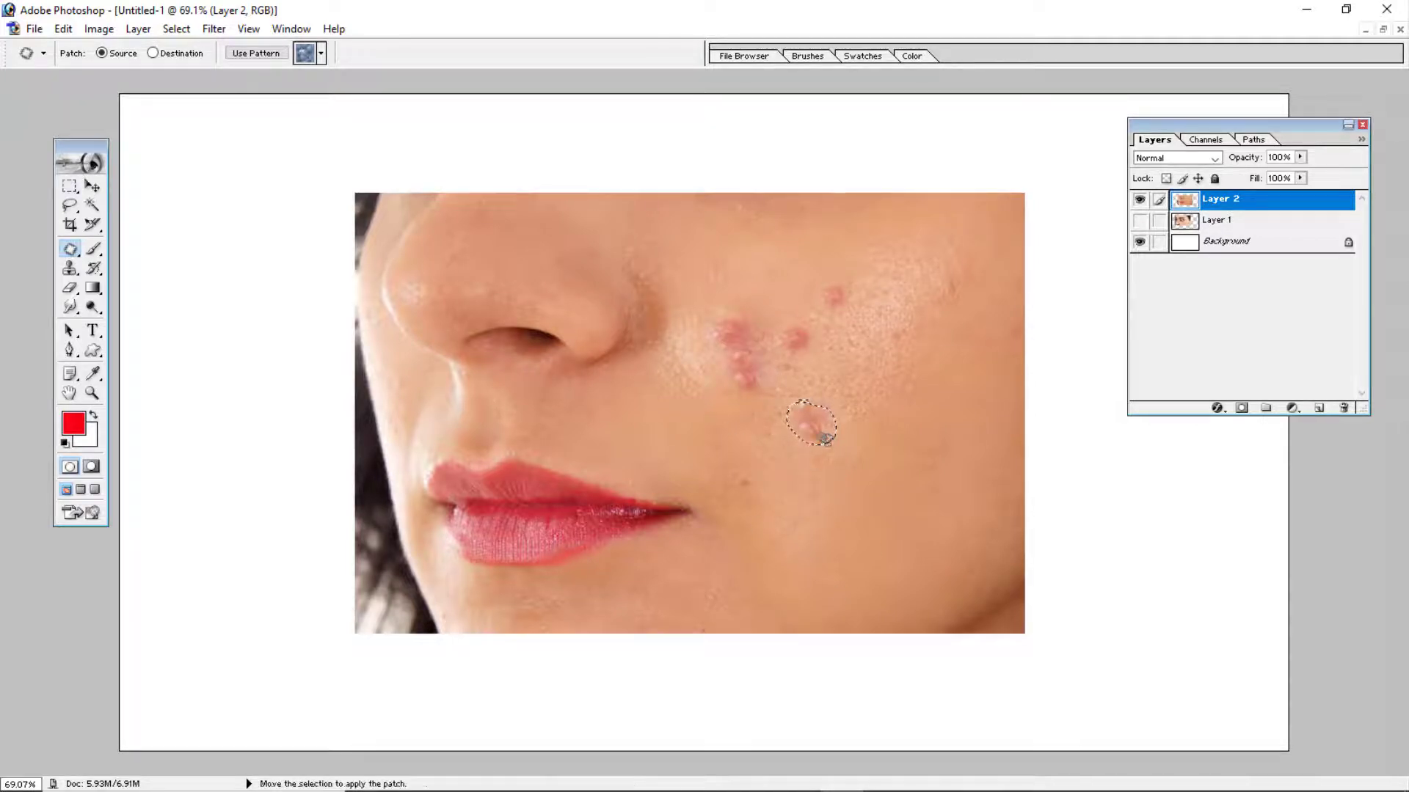
{"action": "left_click", "coordinate": [818, 540]}
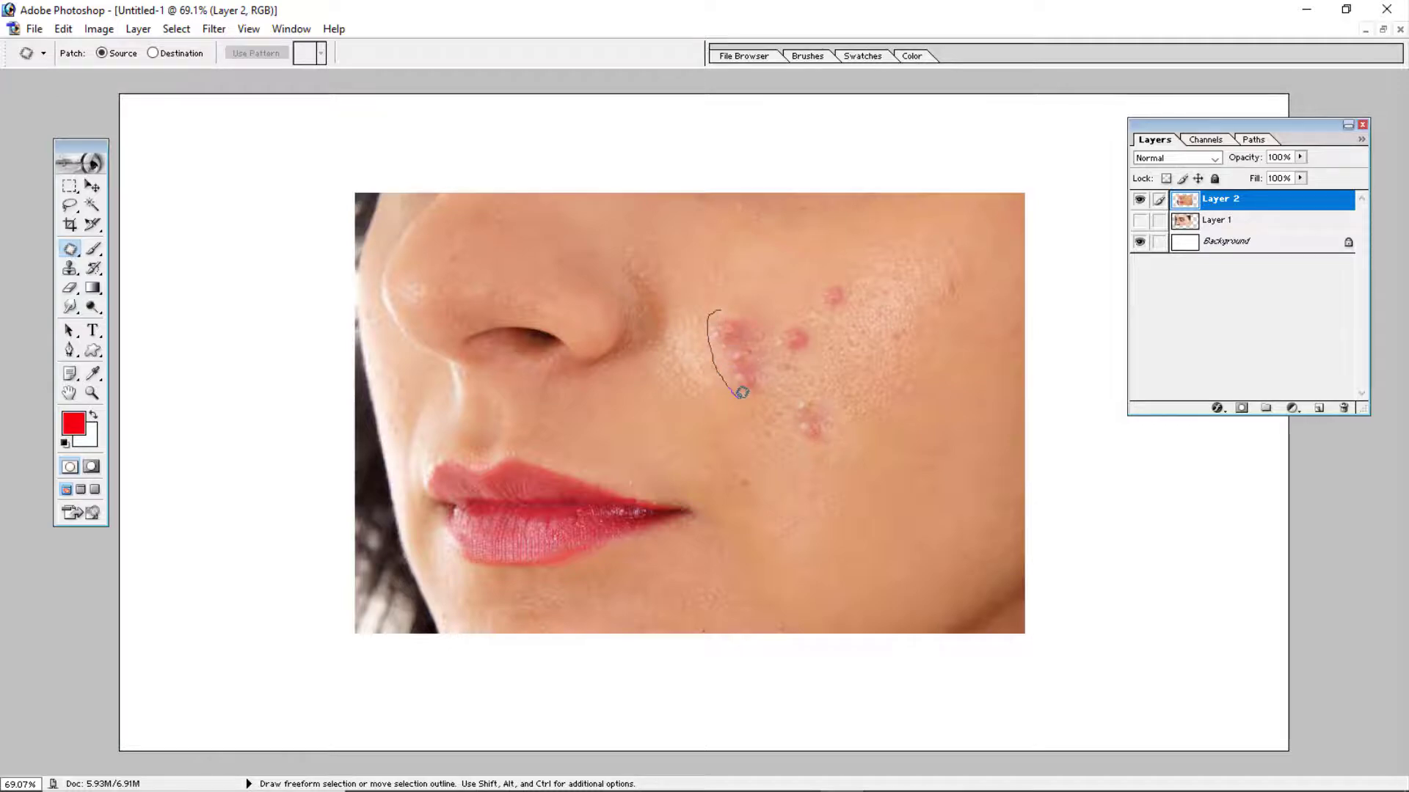
- Outline the red blemish cluster beside the nose, patch it with clean skin, and deselect
{"action": "left_click_drag", "start_coordinate": [757, 333], "coordinate": [748, 317]}
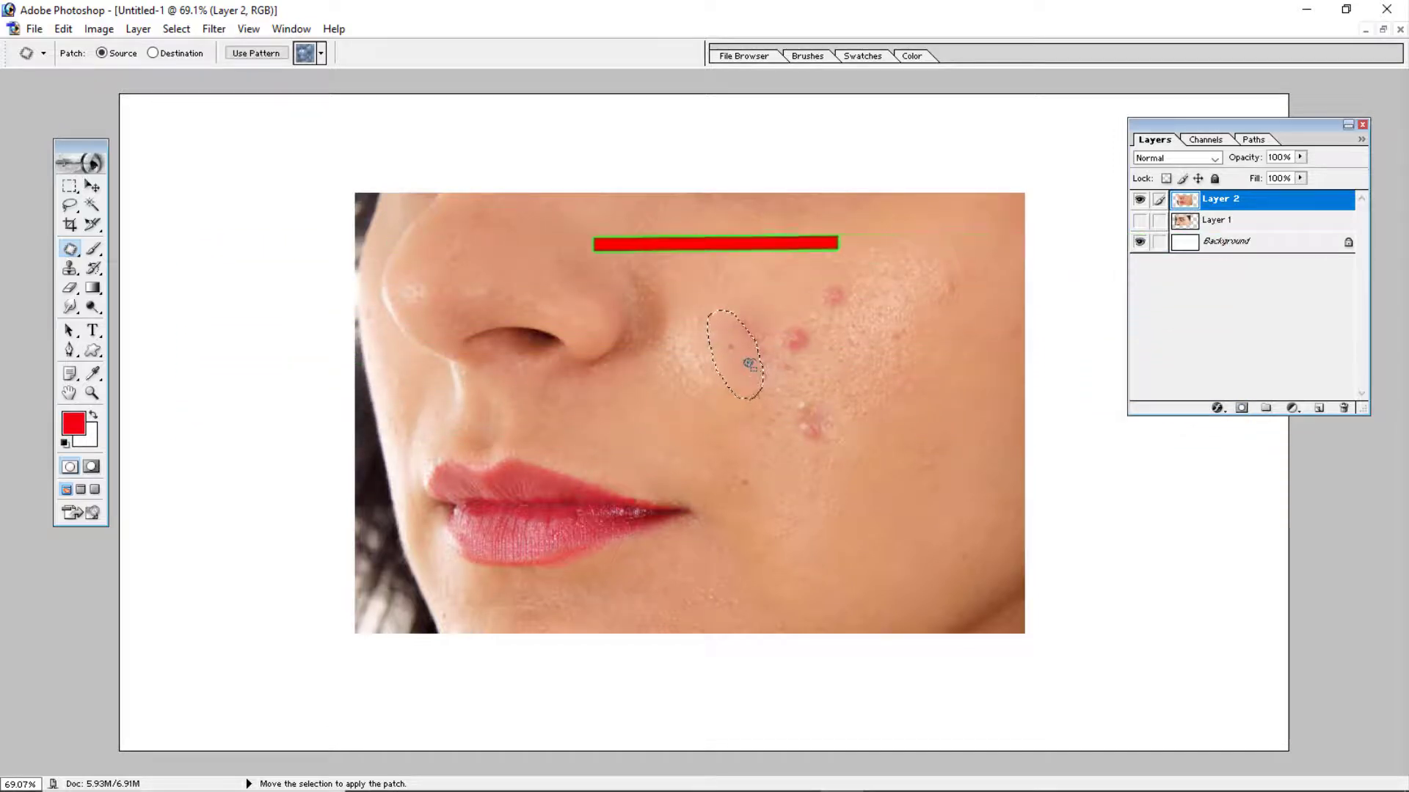
{"action": "left_click", "coordinate": [751, 366]}
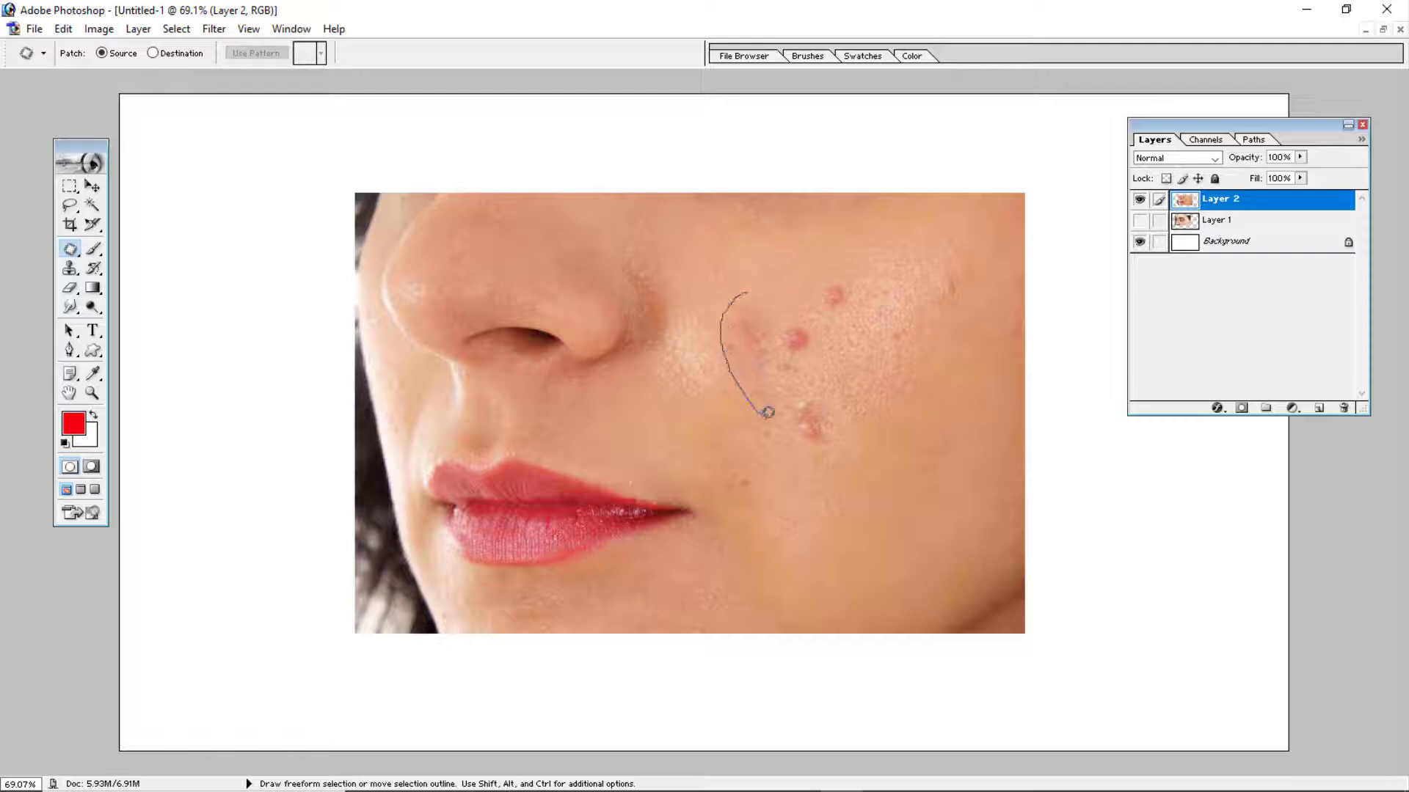
- Outline the whole blemished cheek area, patch it with clean skin from the lower cheek, and remove the selection
{"action": "left_click_drag", "start_coordinate": [836, 418], "coordinate": [870, 370]}
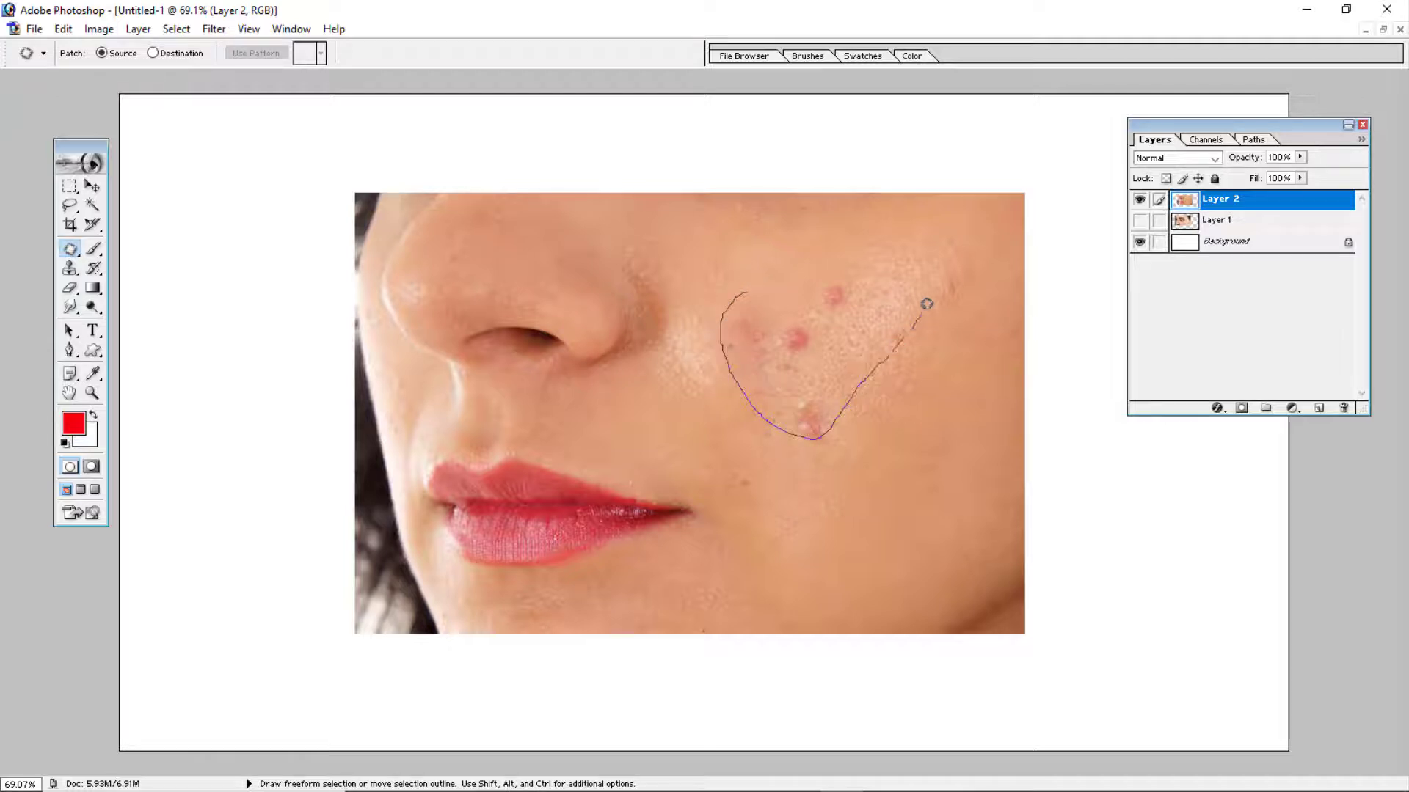
{"action": "mouse_move", "coordinate": [906, 253]}
{"action": "left_mouse_down"}
{"action": "mouse_move", "coordinate": [786, 273]}
{"action": "mouse_move", "coordinate": [722, 334]}
{"action": "left_mouse_up"}
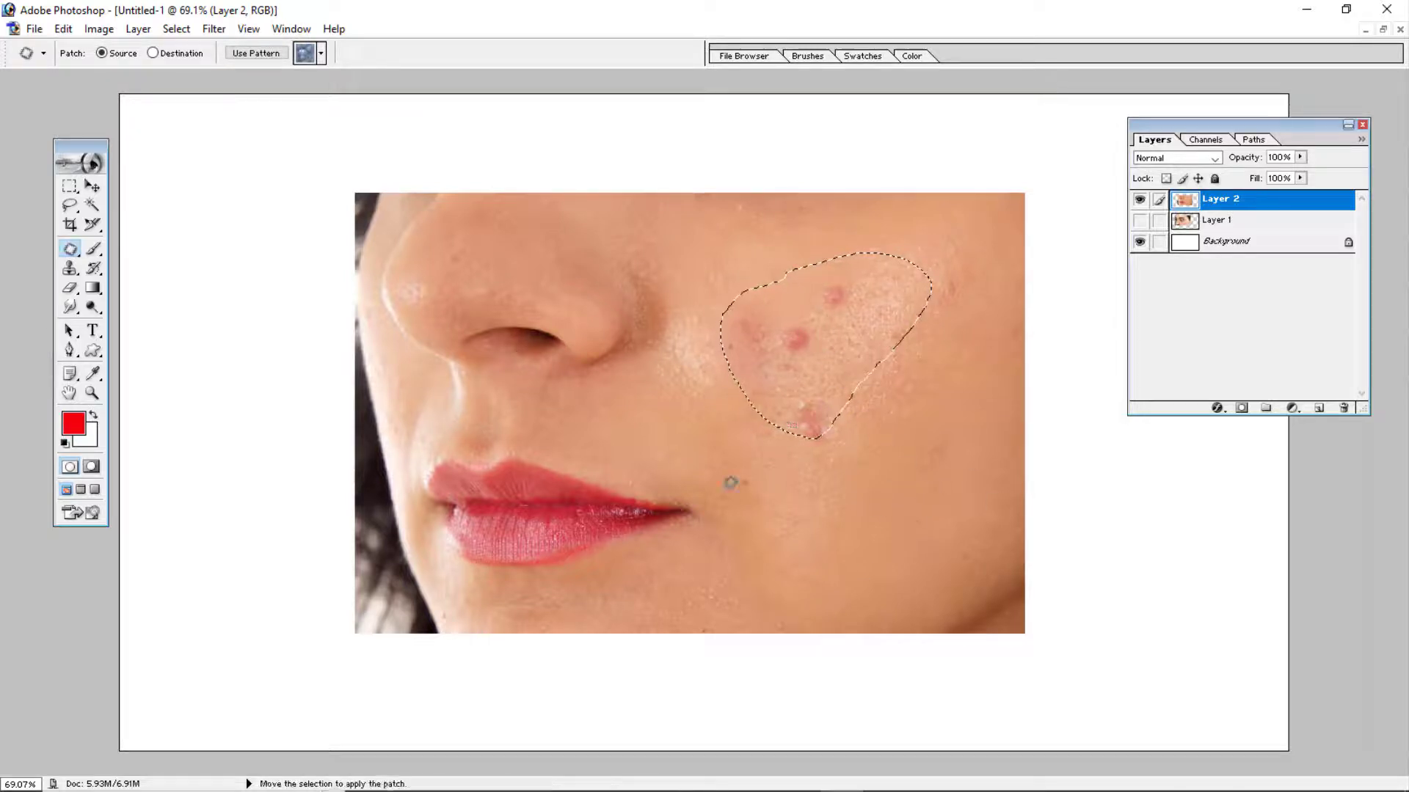
{"action": "left_click_drag", "start_coordinate": [833, 350], "coordinate": [919, 509]}
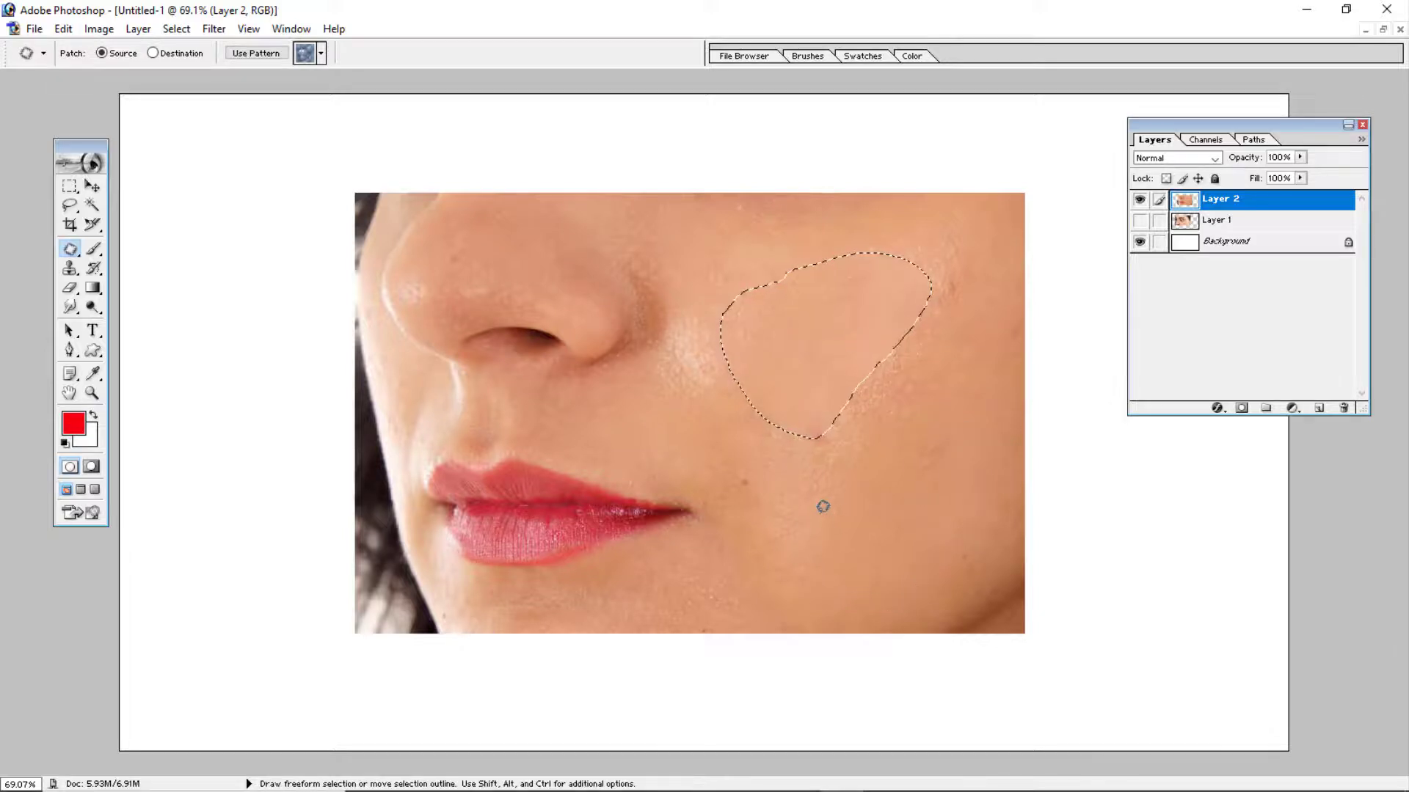
{"action": "left_click", "coordinate": [727, 469]}
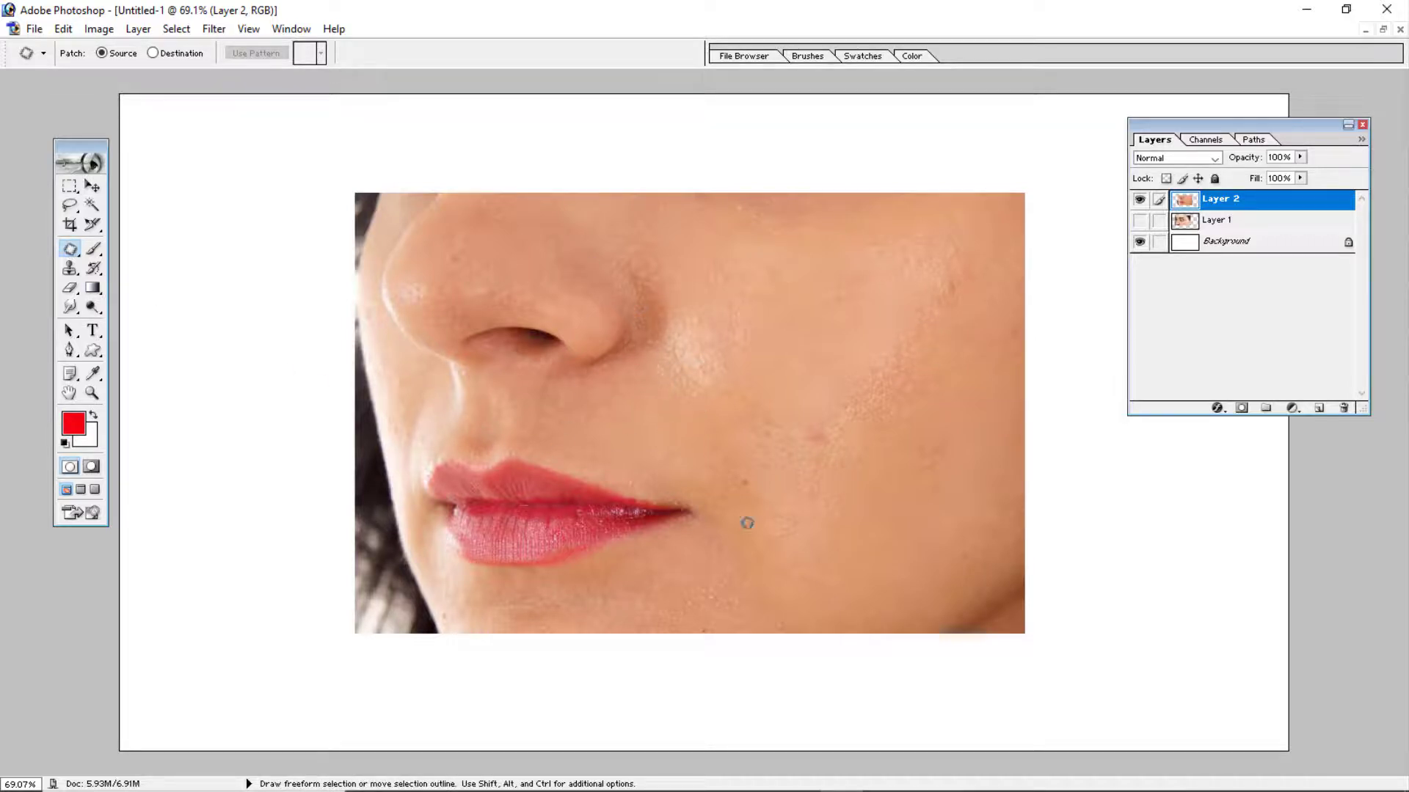
- With the Healing Brush, sample clean skin below the mouth corner and heal the shaded crease beside the nostril
{"action": "left_click", "coordinate": [74, 252]}
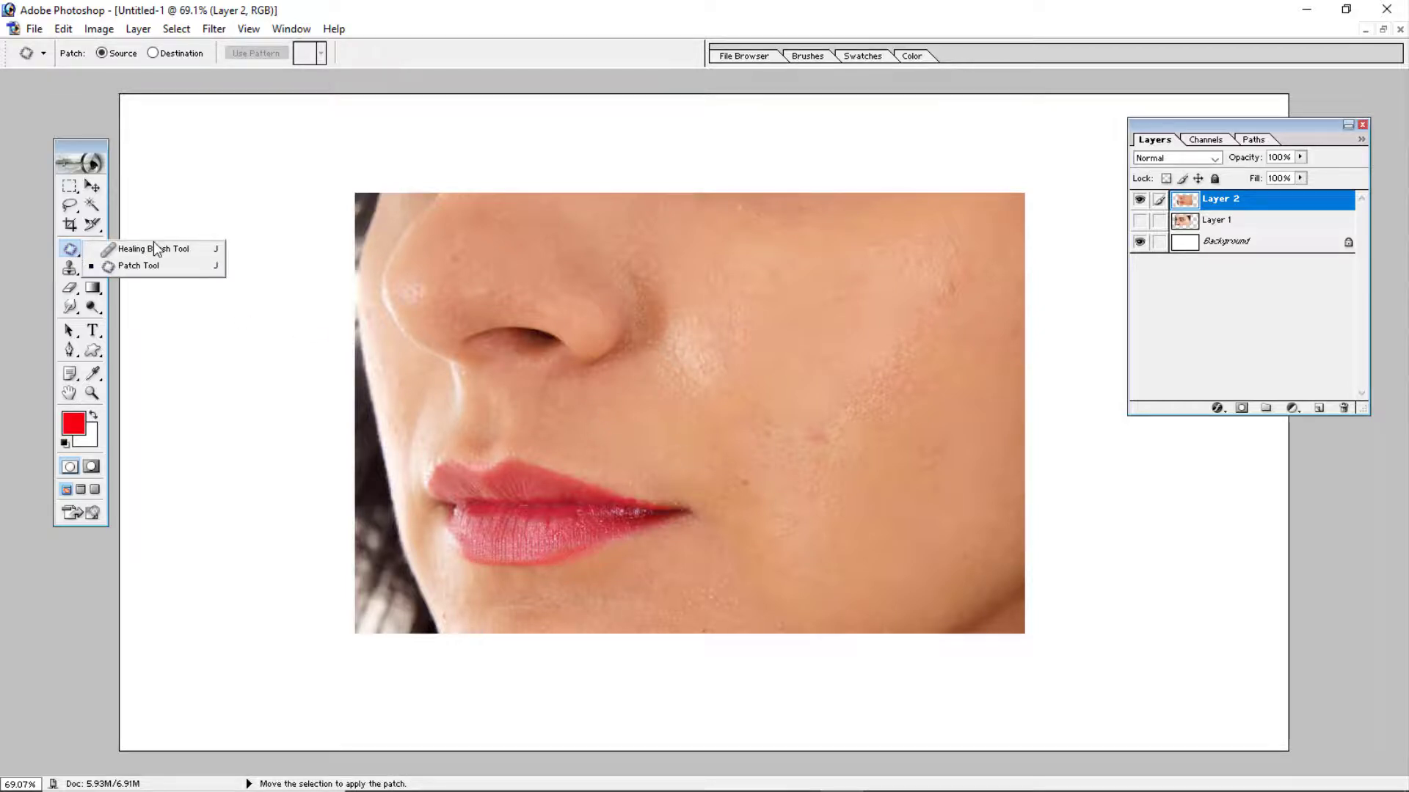
{"action": "left_click", "coordinate": [77, 251]}
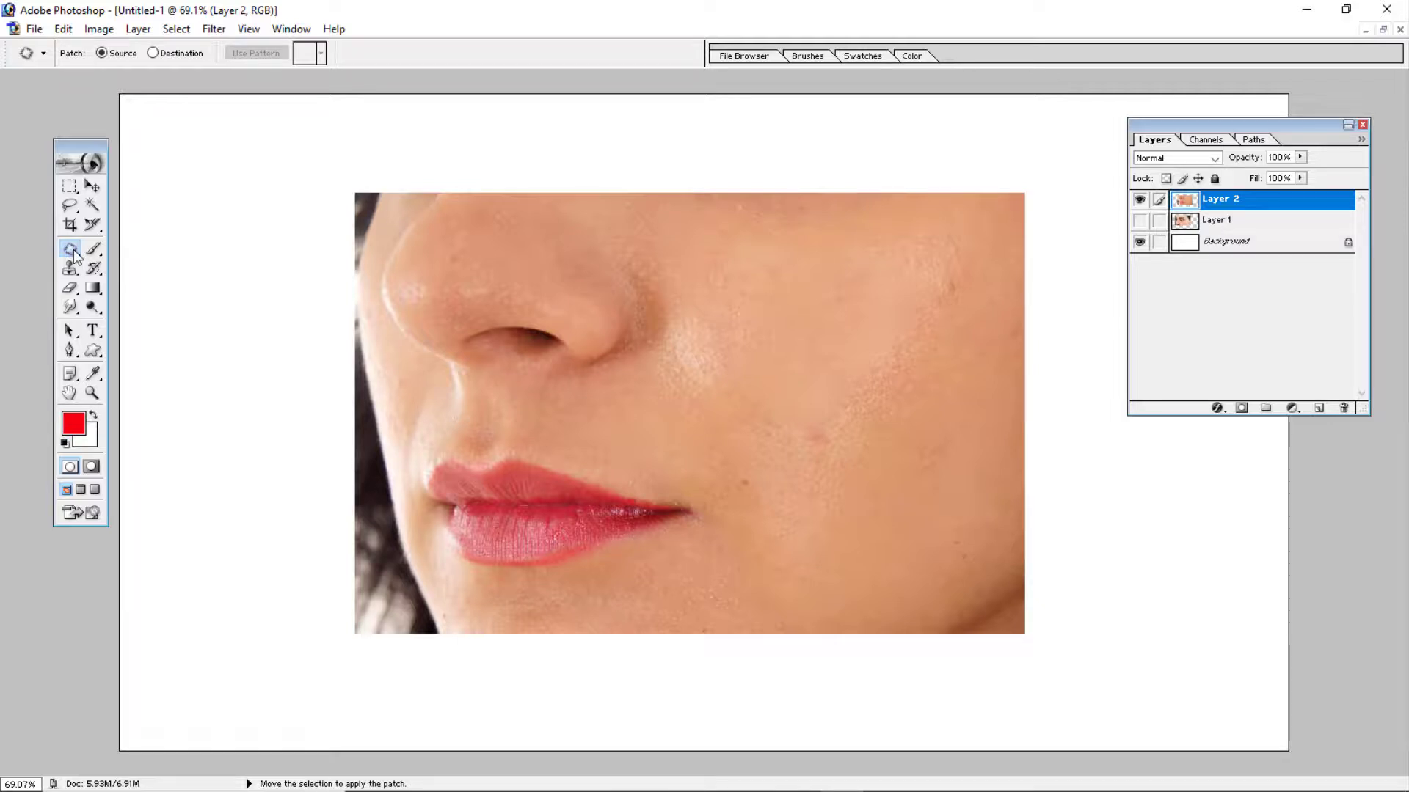
{"action": "left_click_drag", "start_coordinate": [71, 250], "coordinate": [140, 245]}
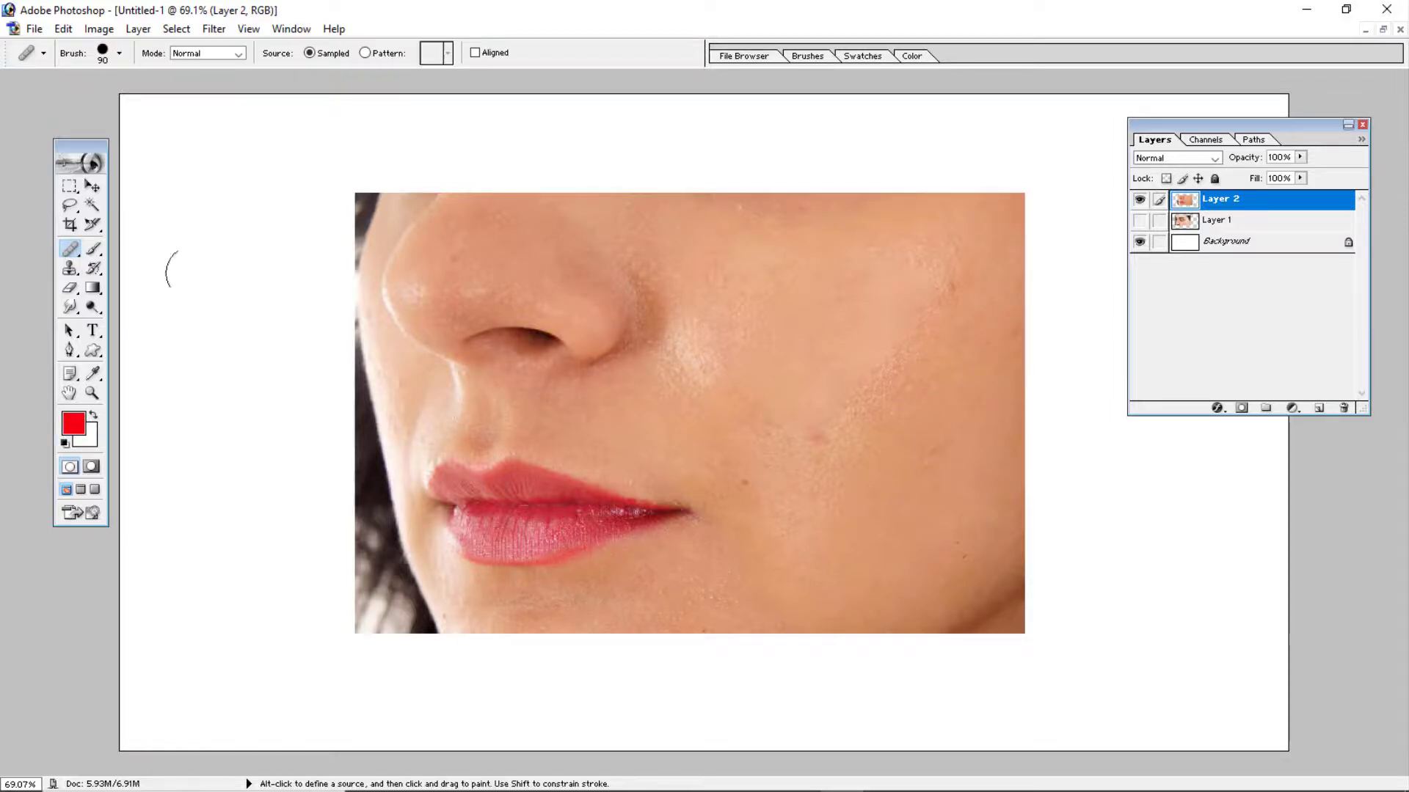
{"action": "left_click", "coordinate": [735, 582], "text": "alt"}
{"action": "left_click", "coordinate": [669, 294]}
{"action": "left_click", "coordinate": [658, 280]}
{"action": "left_click", "coordinate": [658, 304]}
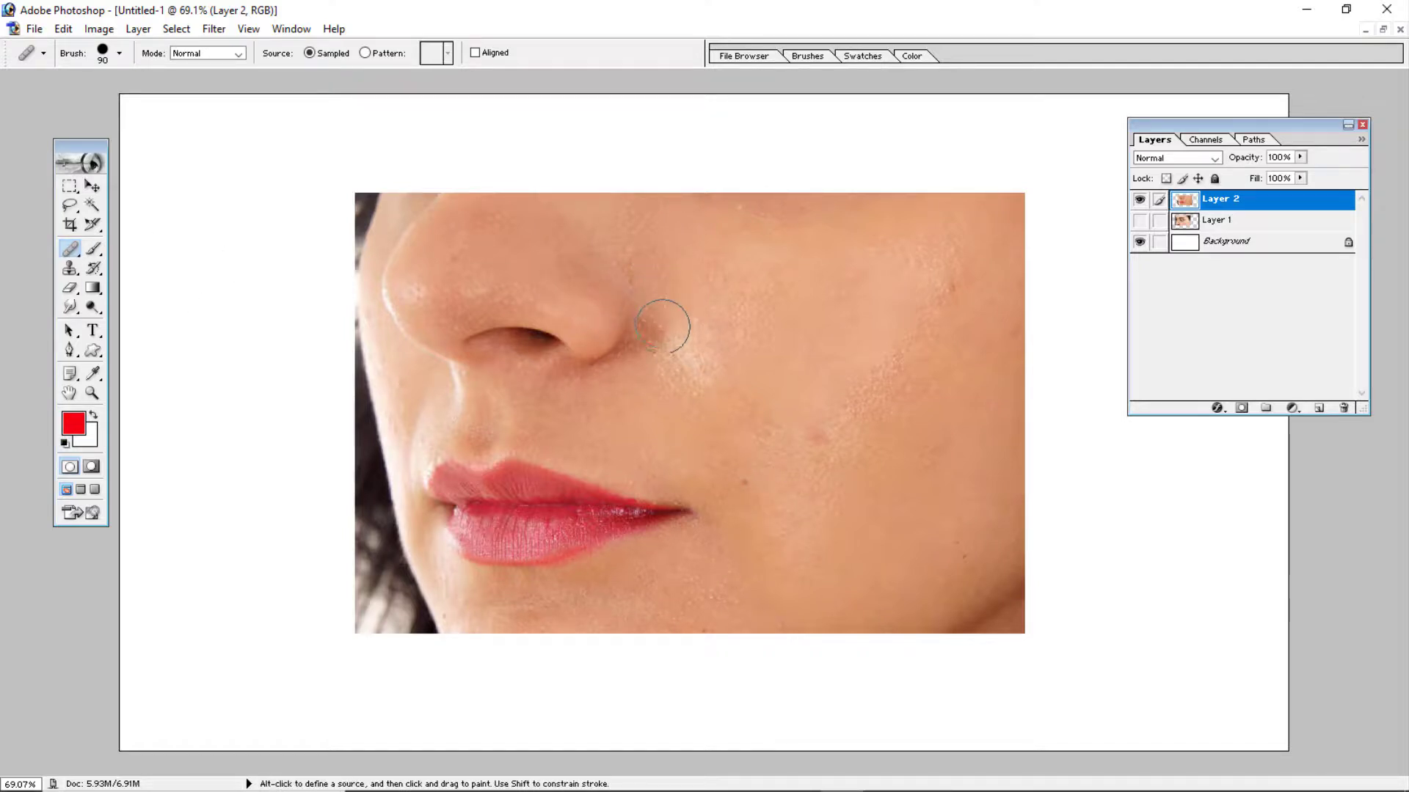
{"action": "left_click", "coordinate": [653, 339]}
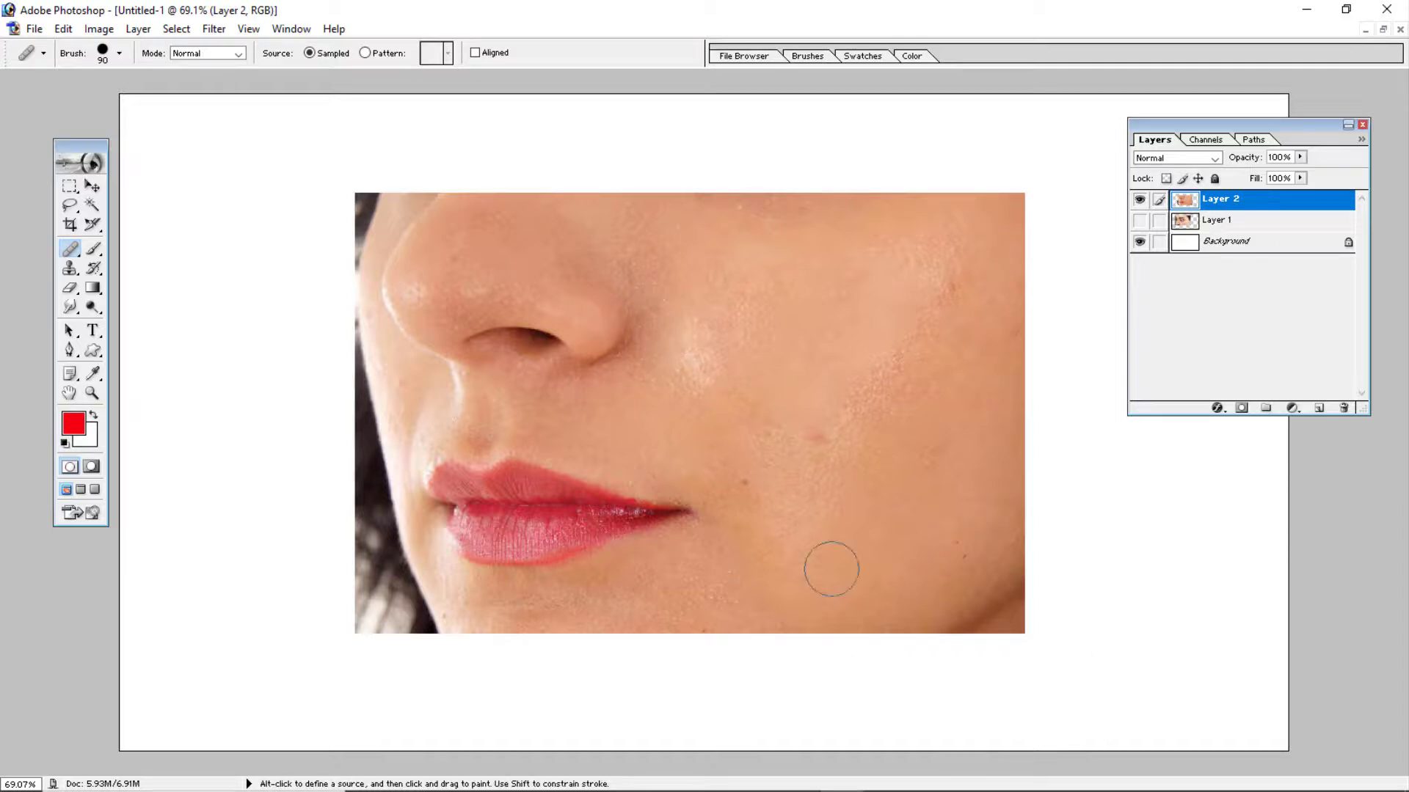
- With the Patch tool, outline the blemish on the upper outer cheek, patch it with clean skin beside it, and deselect
{"action": "left_click", "coordinate": [71, 249]}
{"action": "left_click", "coordinate": [129, 272]}
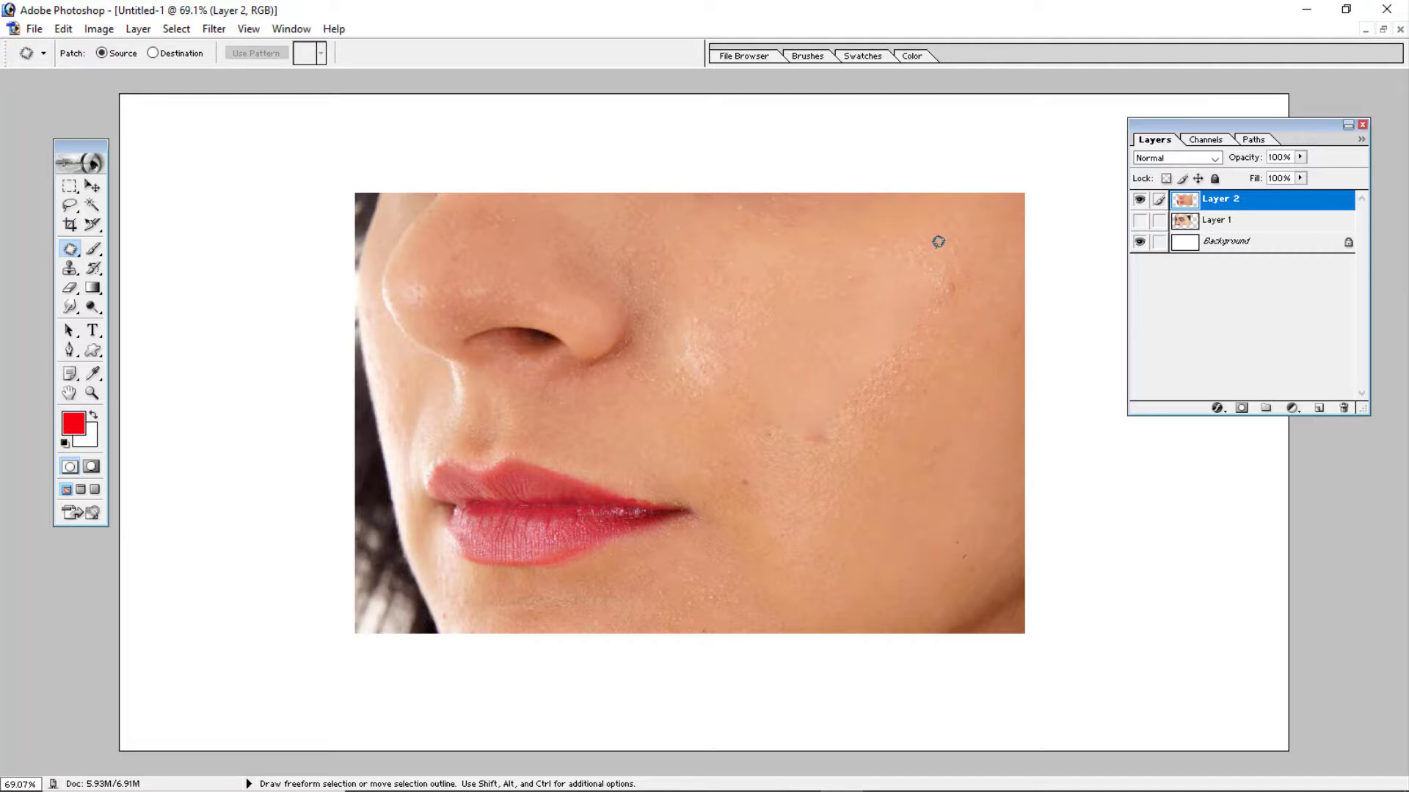
{"action": "mouse_move", "coordinate": [932, 234]}
{"action": "left_mouse_down"}
{"action": "mouse_move", "coordinate": [921, 274]}
{"action": "mouse_move", "coordinate": [964, 305]}
{"action": "mouse_move", "coordinate": [987, 287]}
{"action": "mouse_move", "coordinate": [933, 236]}
{"action": "left_mouse_up"}
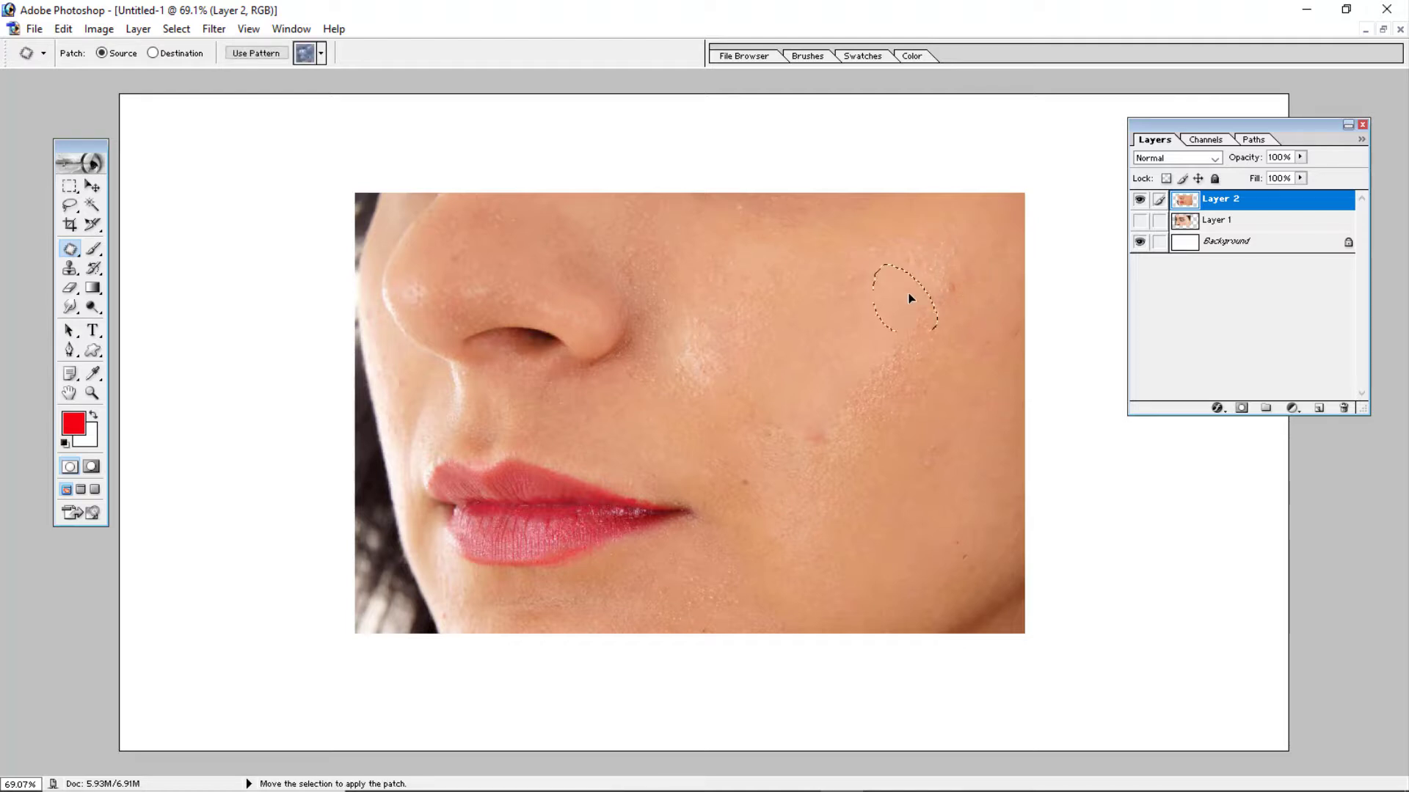
{"action": "left_click_drag", "start_coordinate": [874, 306], "coordinate": [877, 301]}
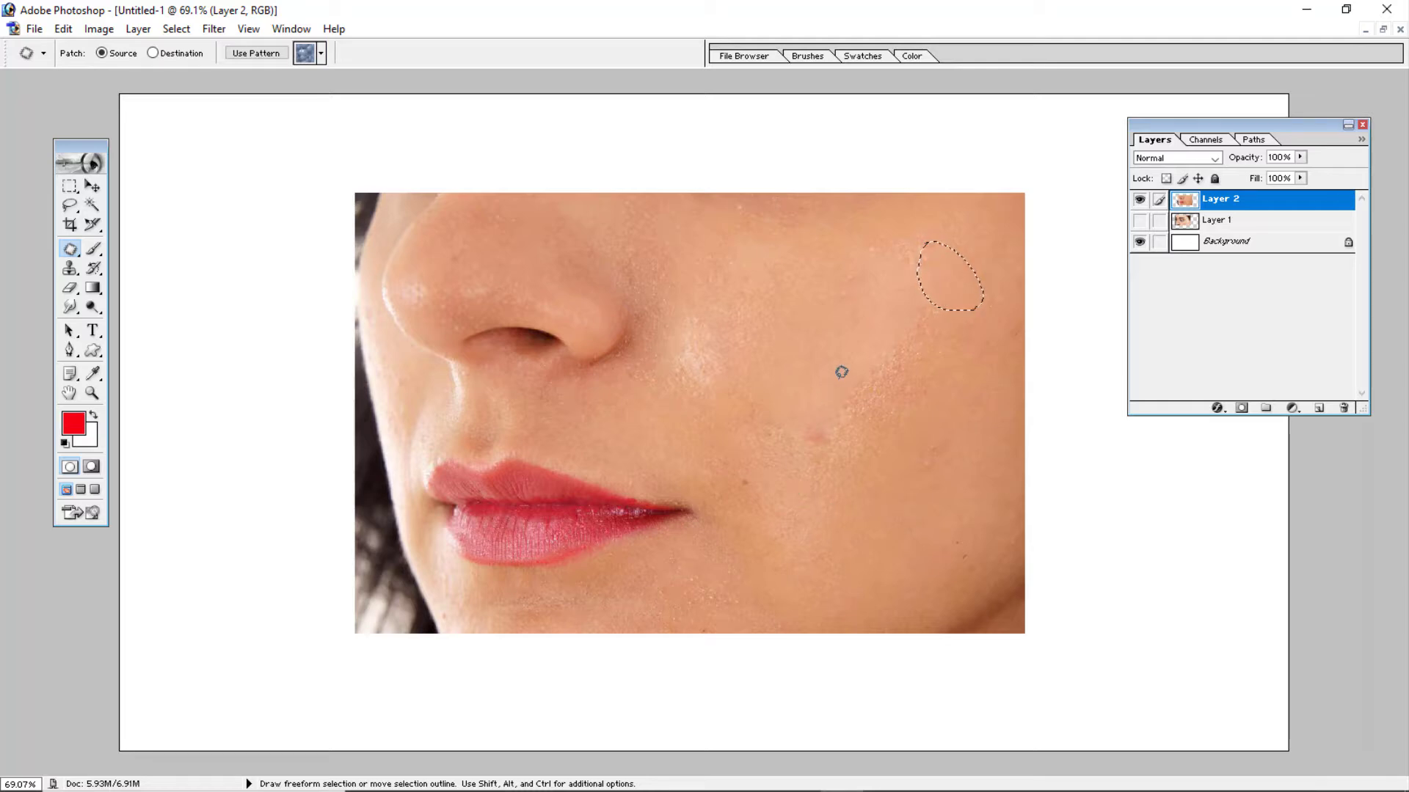
{"action": "key", "text": "ctrl+d"}
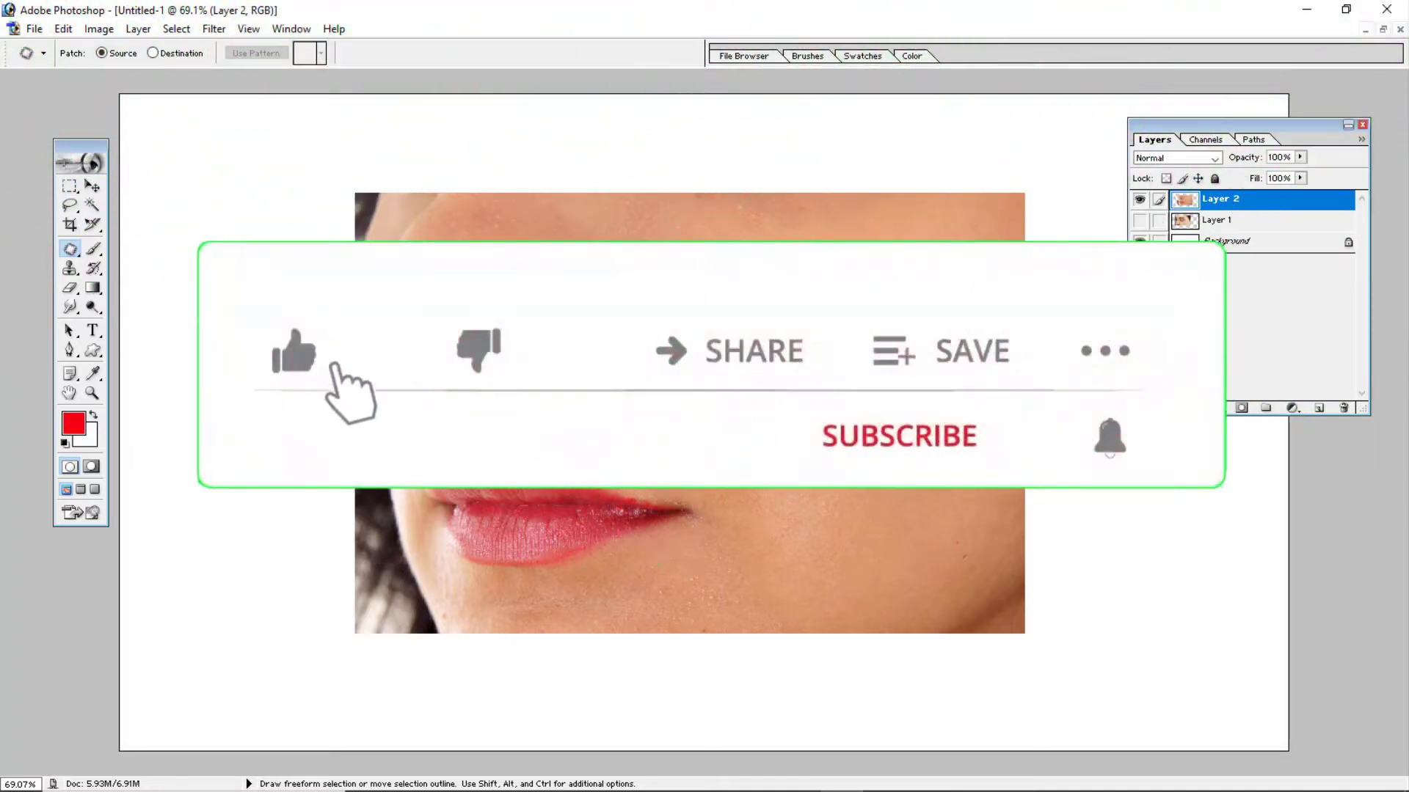
{"action": "left_click", "coordinate": [179, 30]}
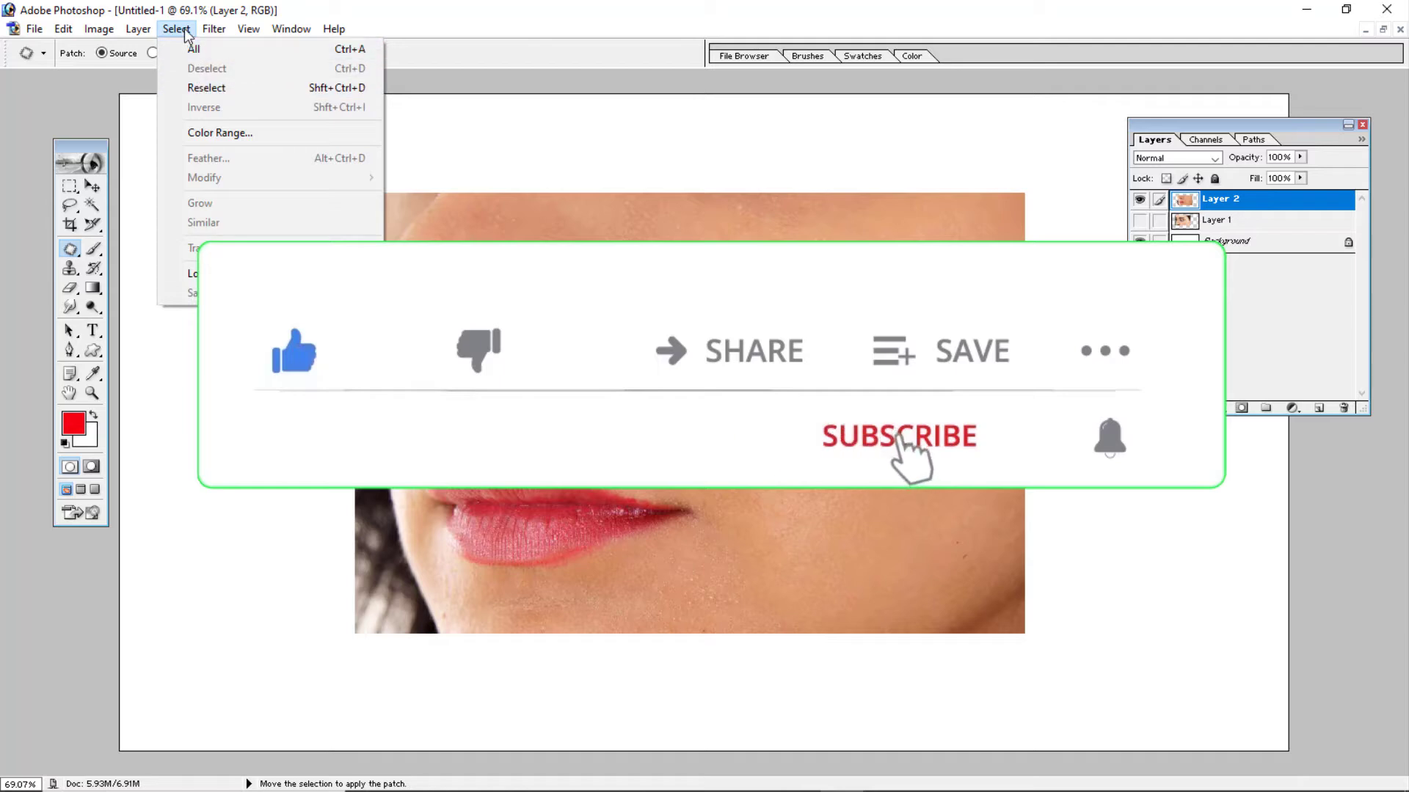
{"action": "left_click", "coordinate": [183, 25]}
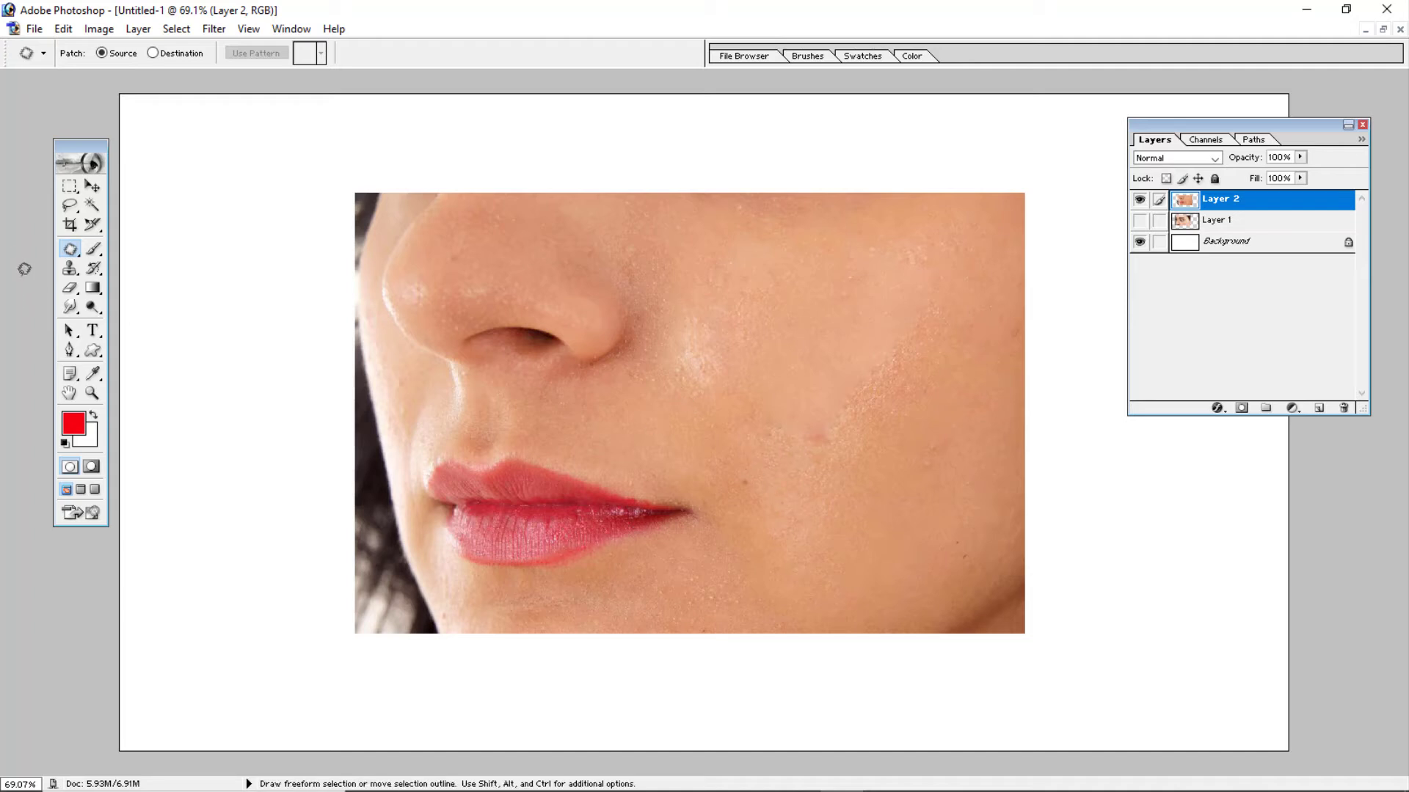
- Switch to the Brush tool and show the tools grouped with it
{"action": "left_click", "coordinate": [95, 250]}
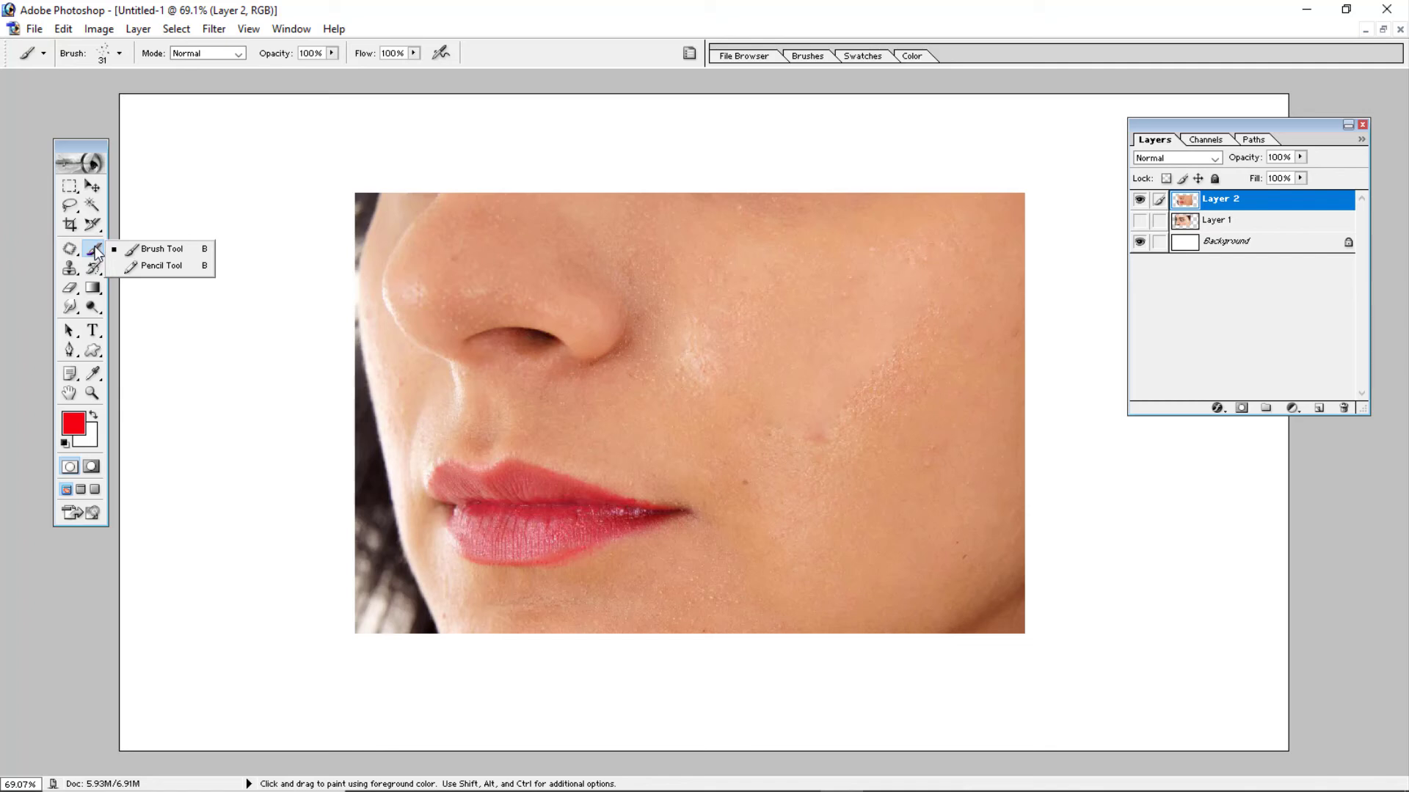